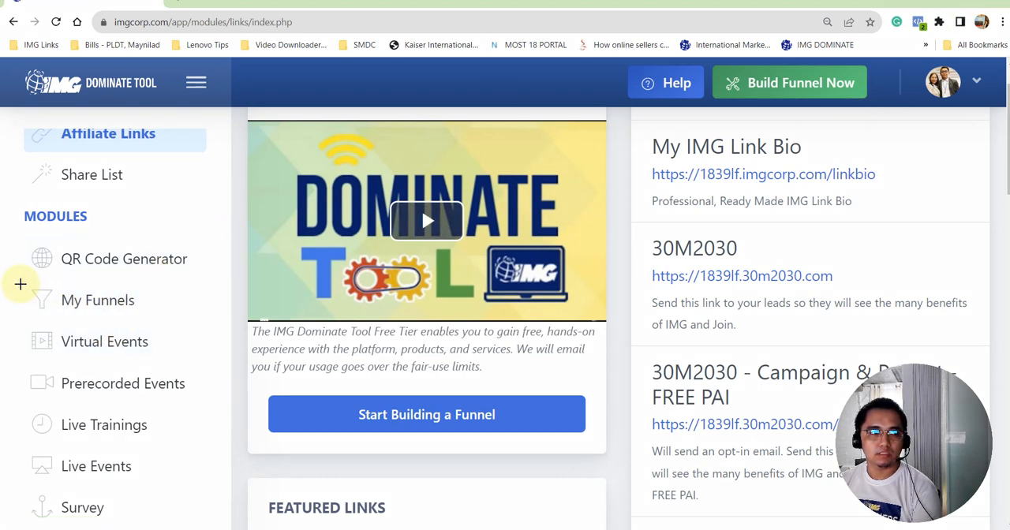
- Open the Cashflow-template funnel from My Funnels in the Page Builder
drag(18, 284, 193, 313)
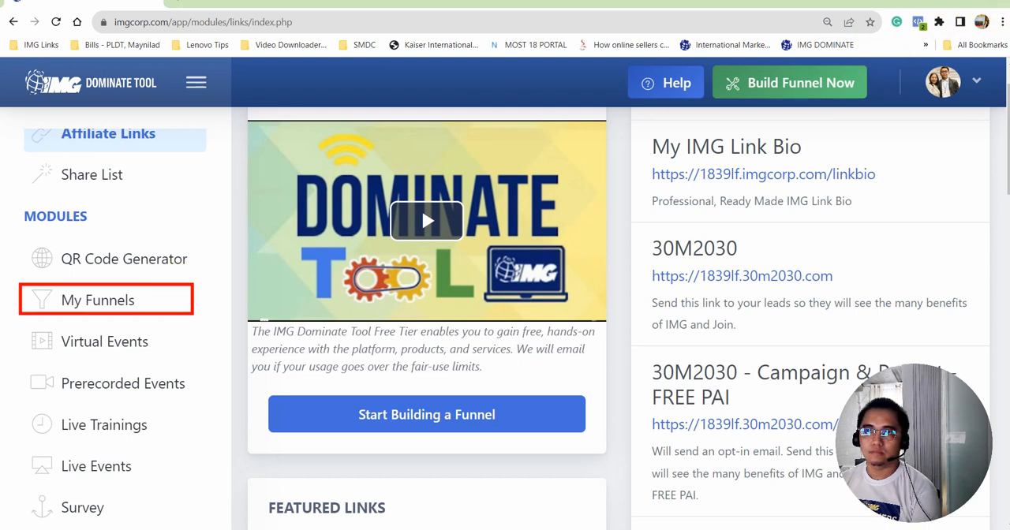
click(103, 302)
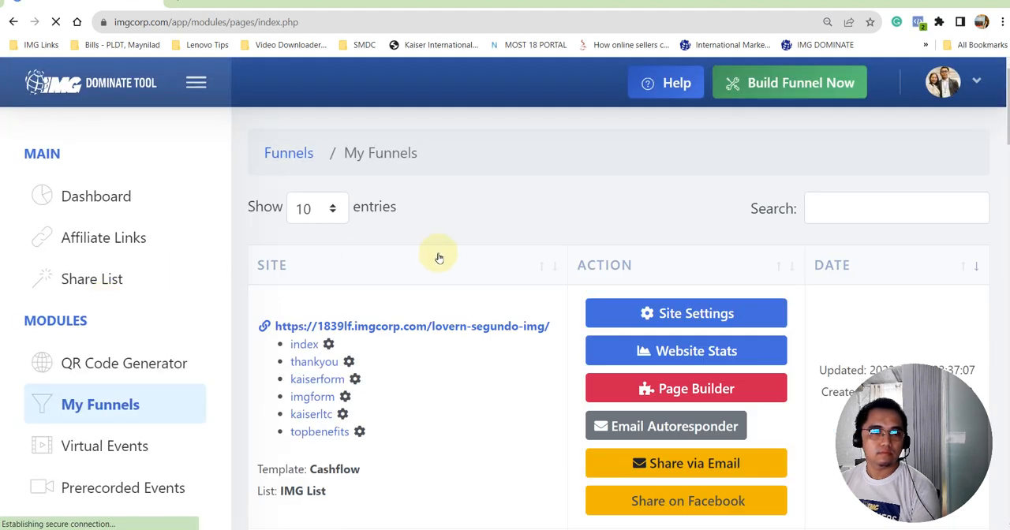
scroll(454, 229, down, 1)
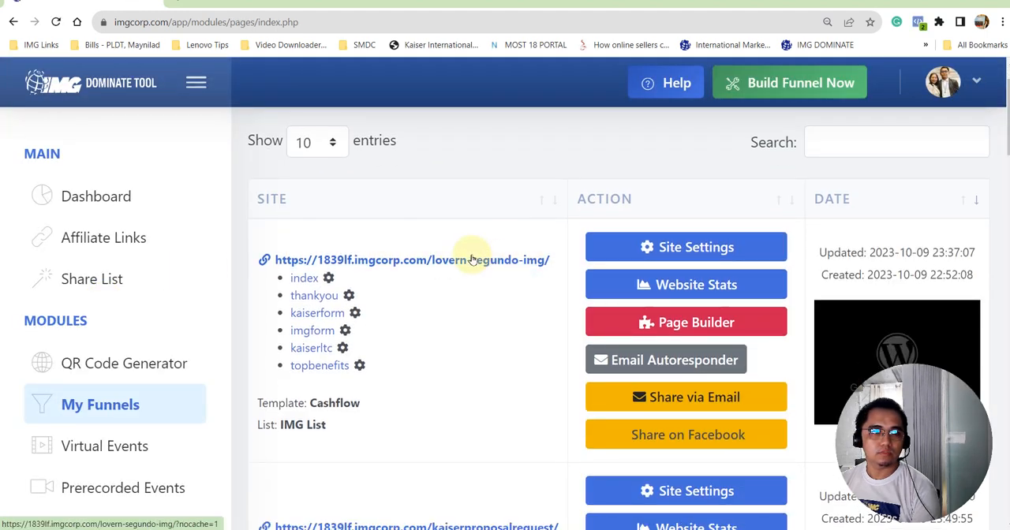
click(714, 328)
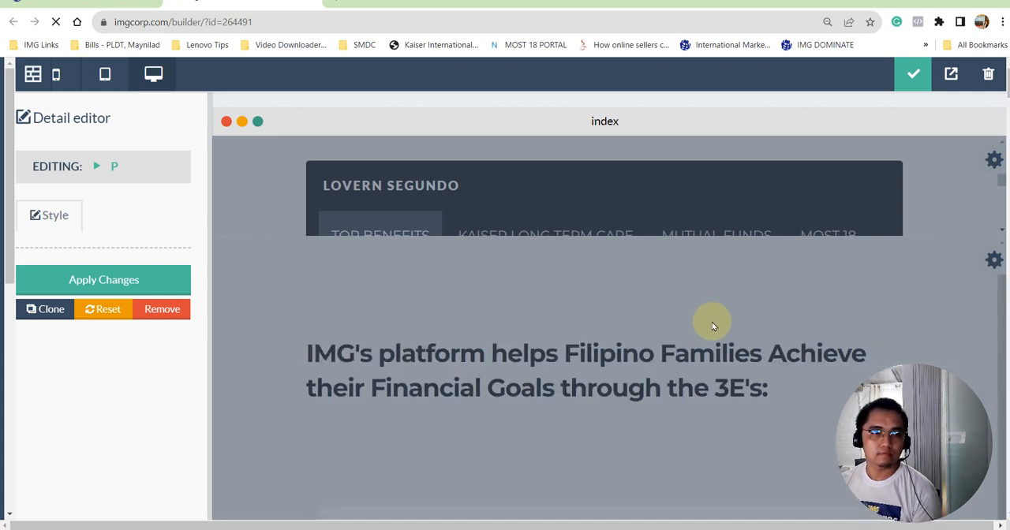
- Open the source code of the navigation bar block on the index page
scroll(725, 210, down, 2)
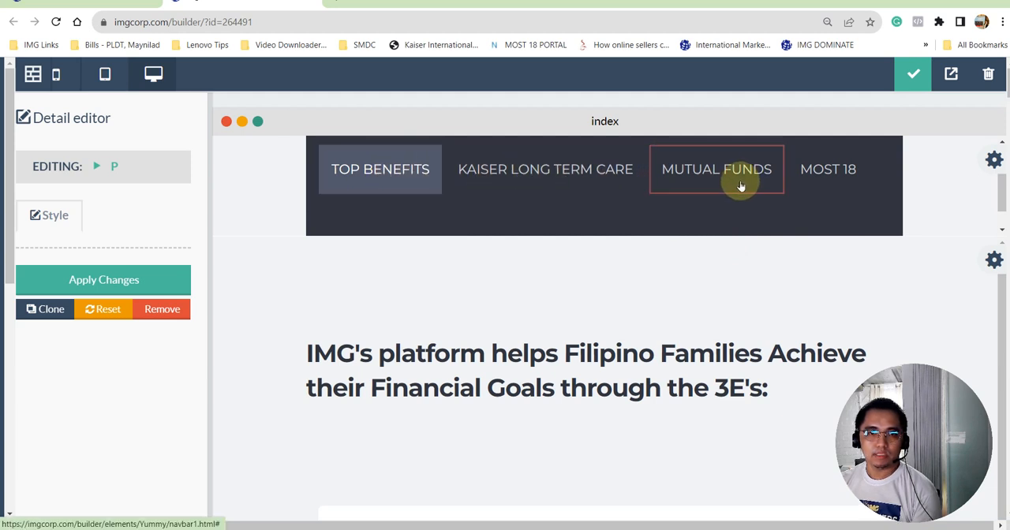
click(993, 160)
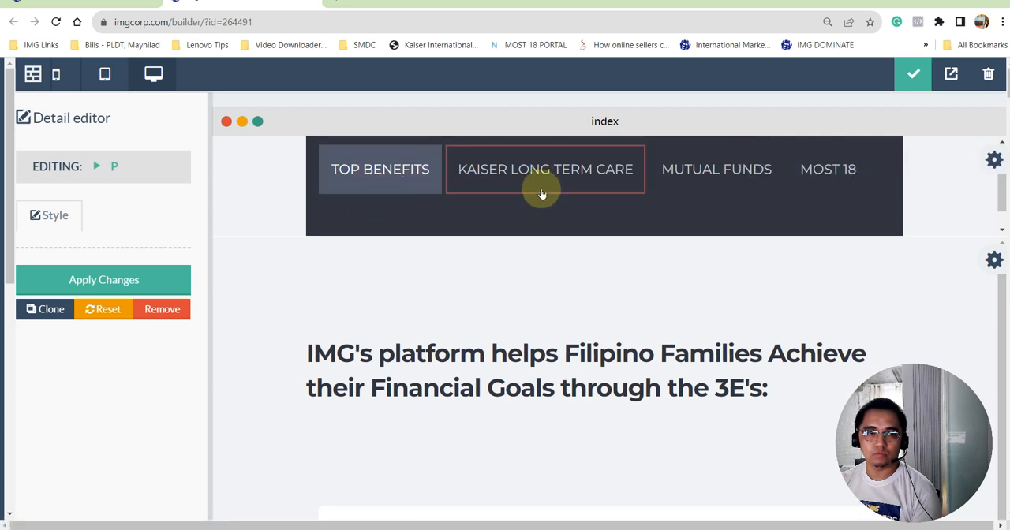
mouse_move(928, 158)
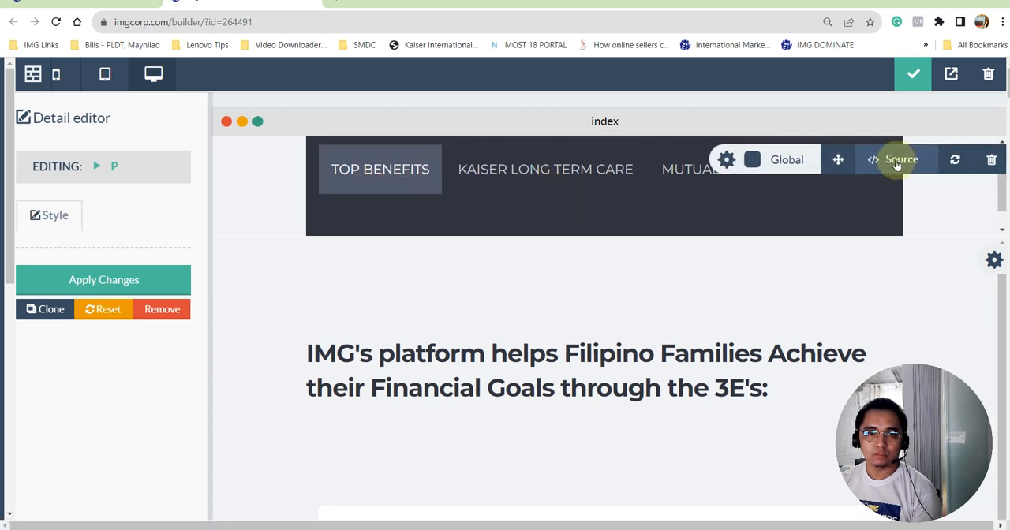
click(896, 161)
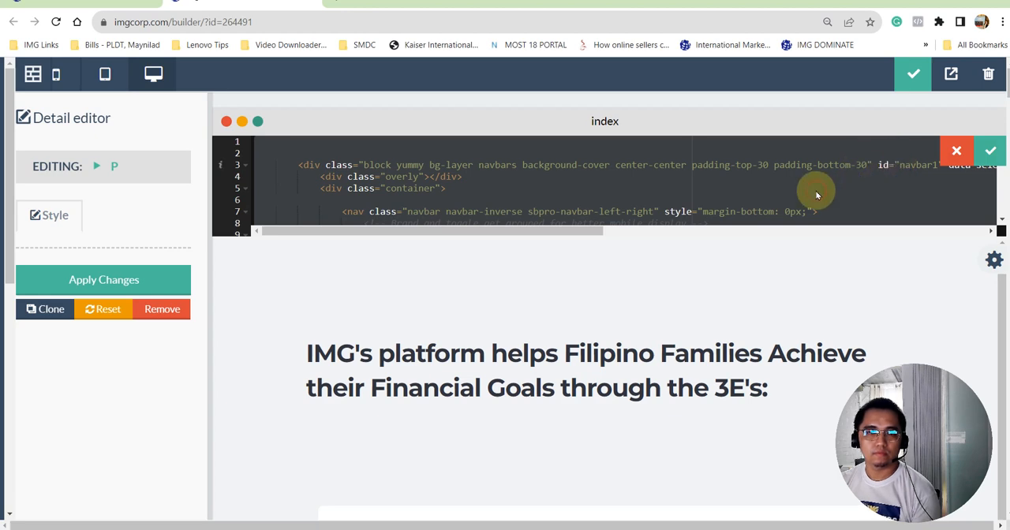
key(ctrl+minus)
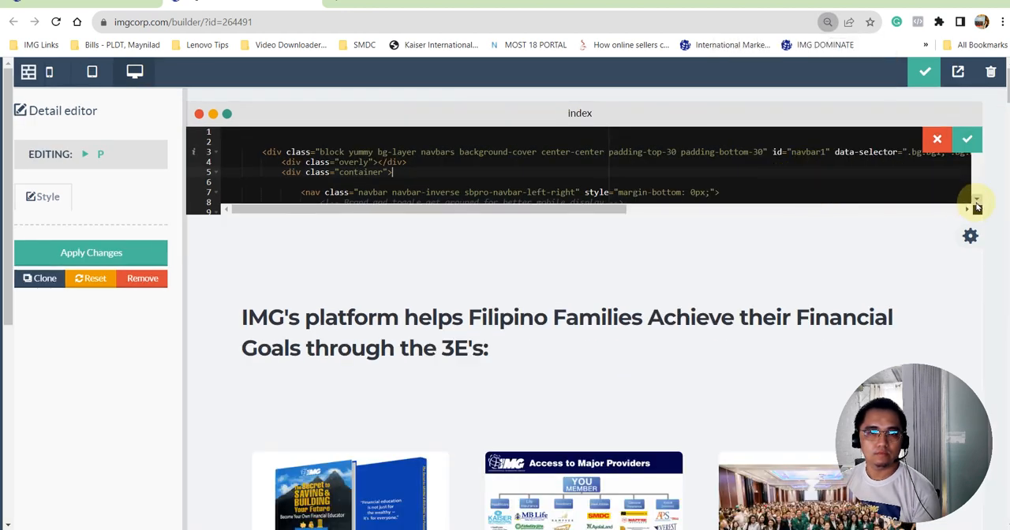
- Copy the code of the last <li> menu item in the navigation bar's source
click(977, 207)
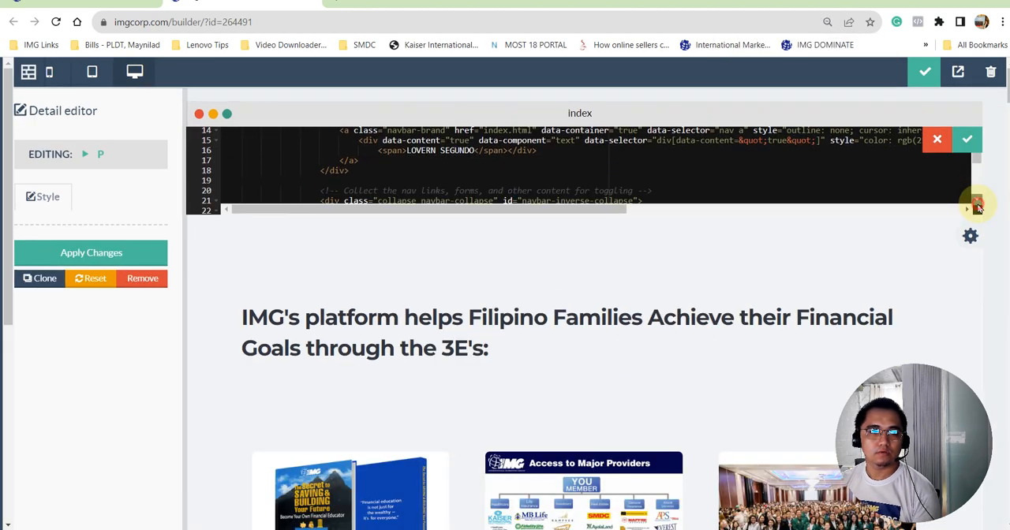
click(978, 203)
click(977, 204)
click(978, 203)
click(977, 204)
click(977, 203)
click(977, 204)
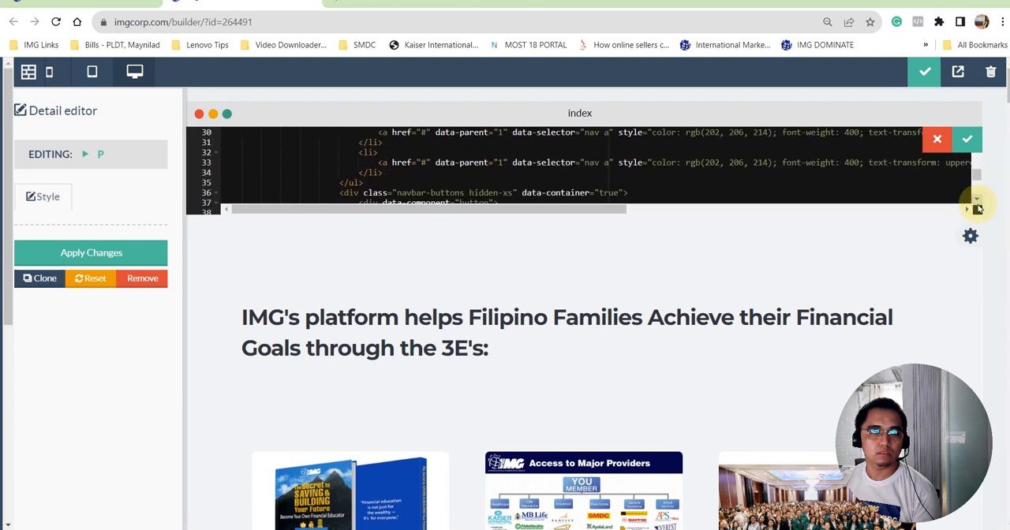
scroll(744, 168, down, 1)
scroll(417, 162, up, 2)
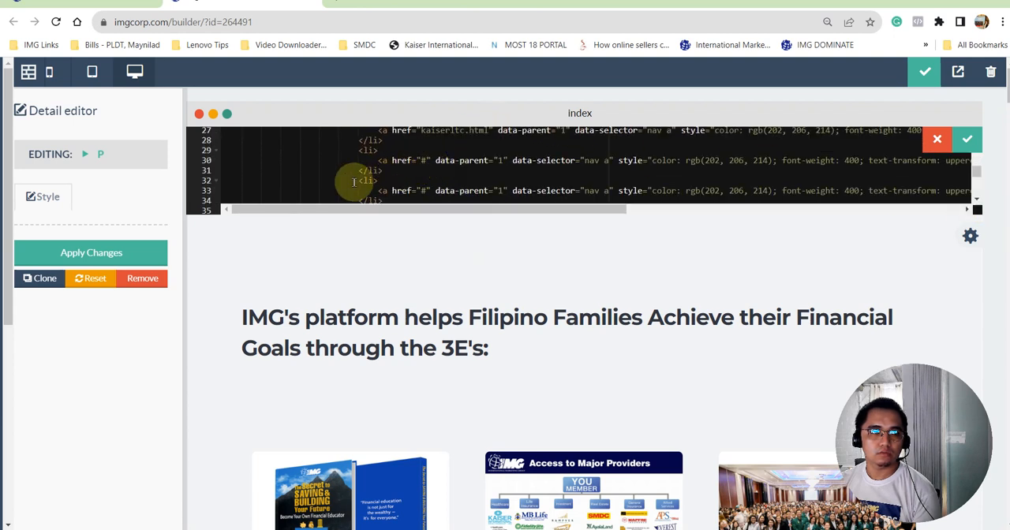
scroll(352, 187, down, 1)
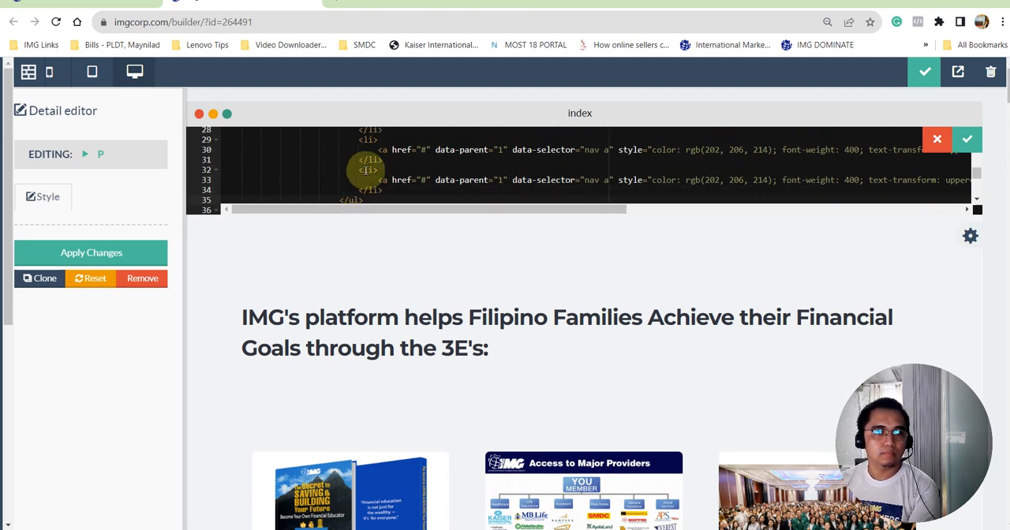
click(357, 168)
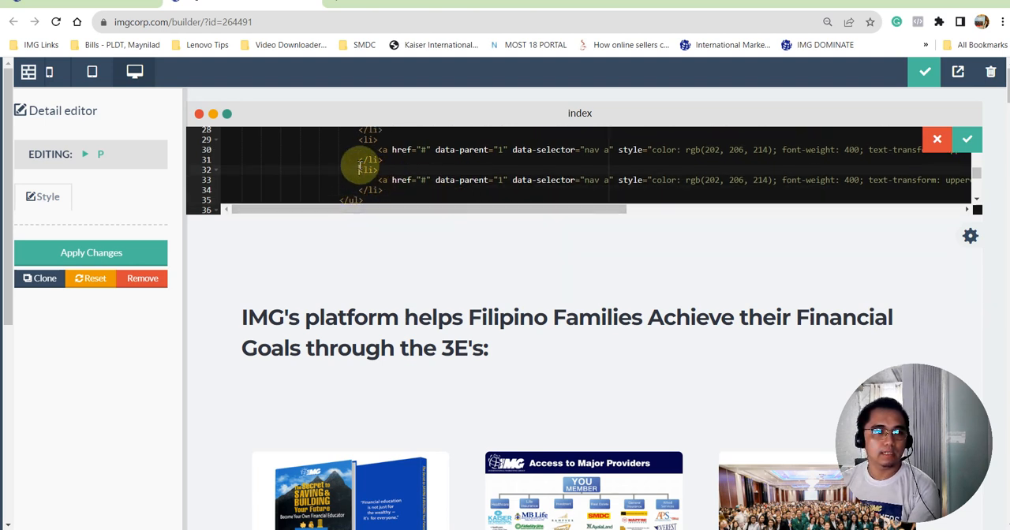
key(shift+Down)
key(shift+Down)
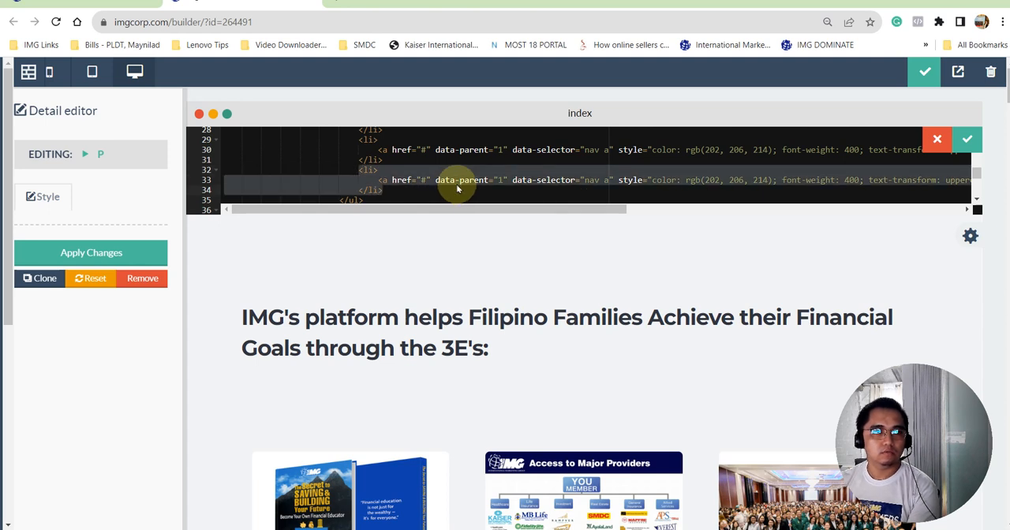
right_click(465, 175)
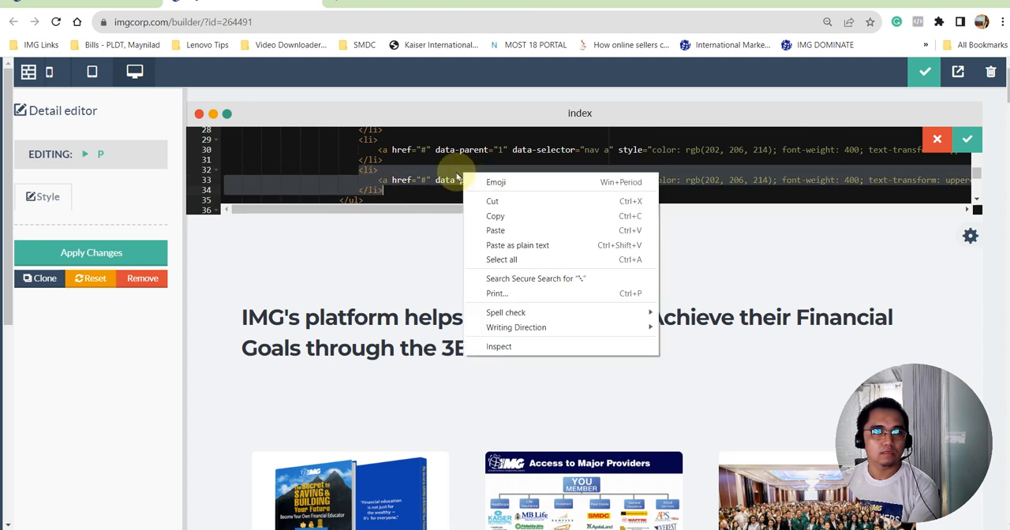
click(516, 216)
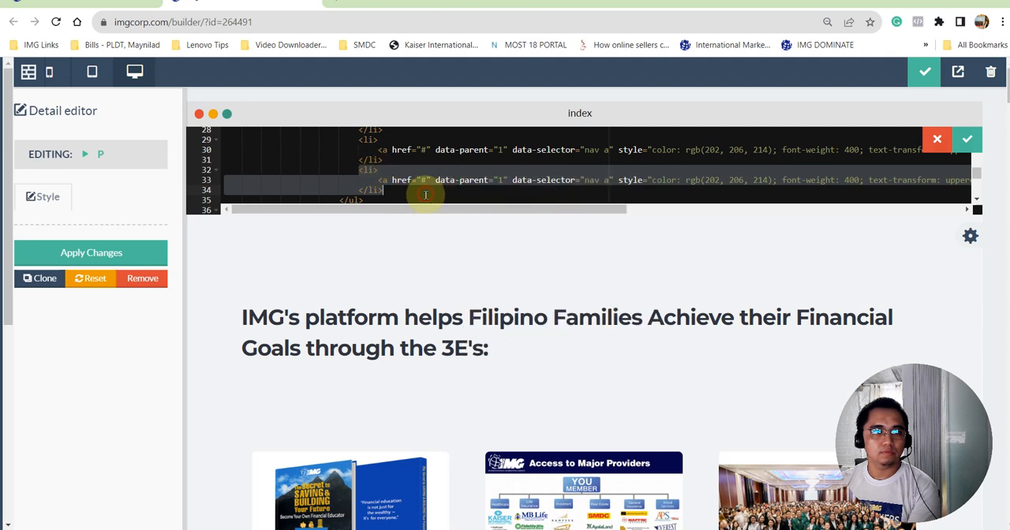
- Paste three copies of the menu item code directly before the closing </ul> tag and save the block's source
click(424, 195)
scroll(463, 175, down, 1)
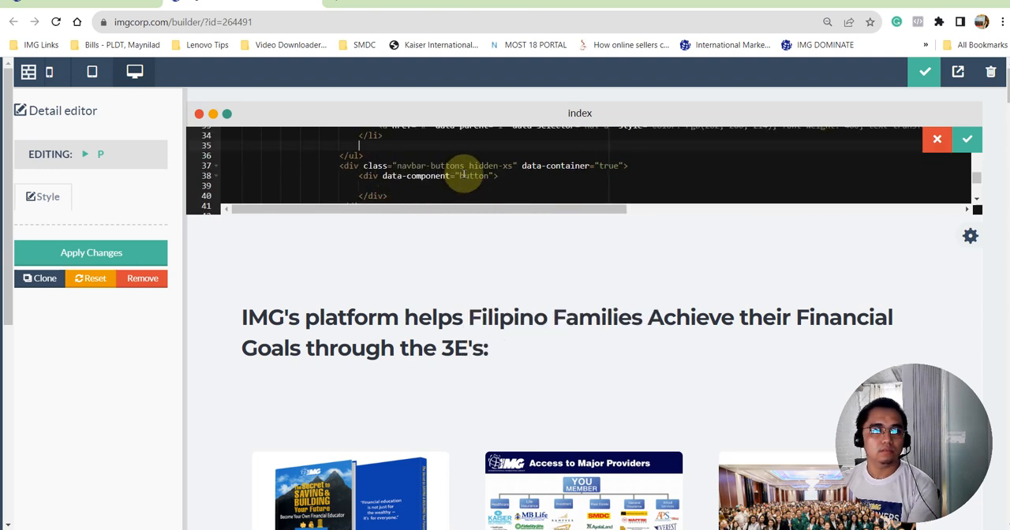
key(ctrl+v)
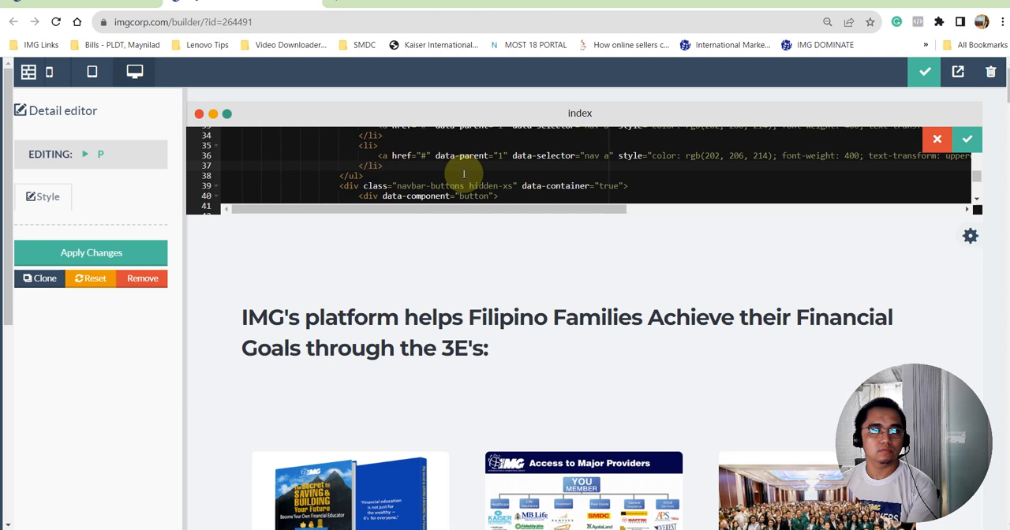
key(Return)
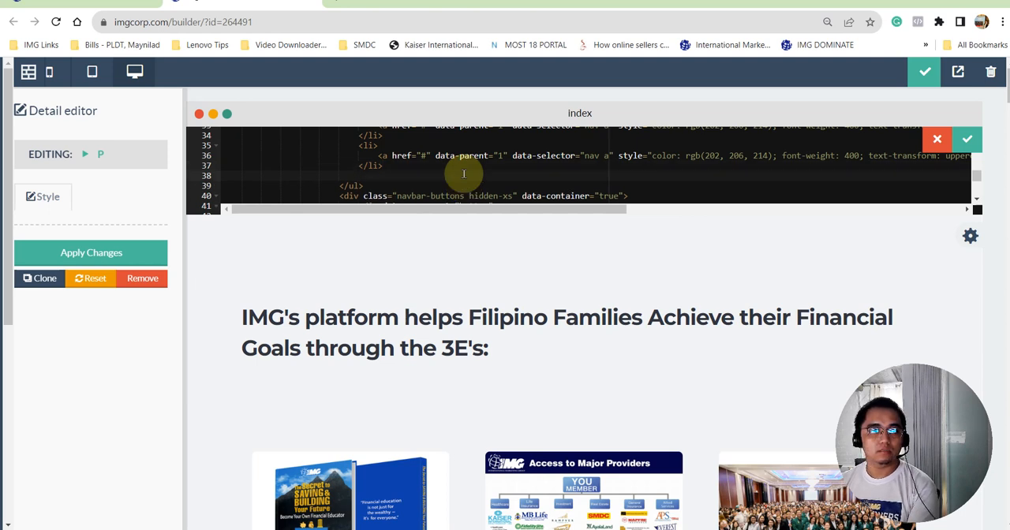
key(ctrl+v)
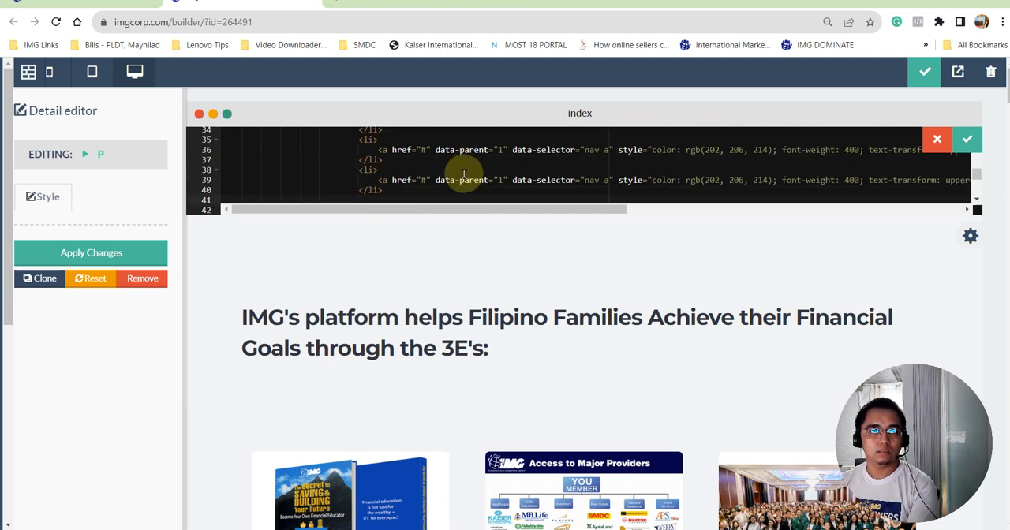
key(ctrl+v)
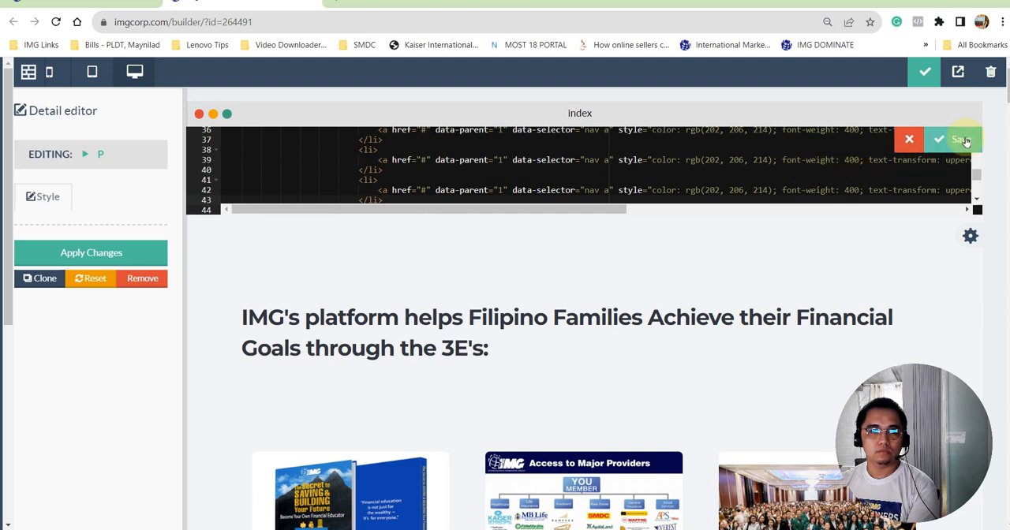
click(947, 139)
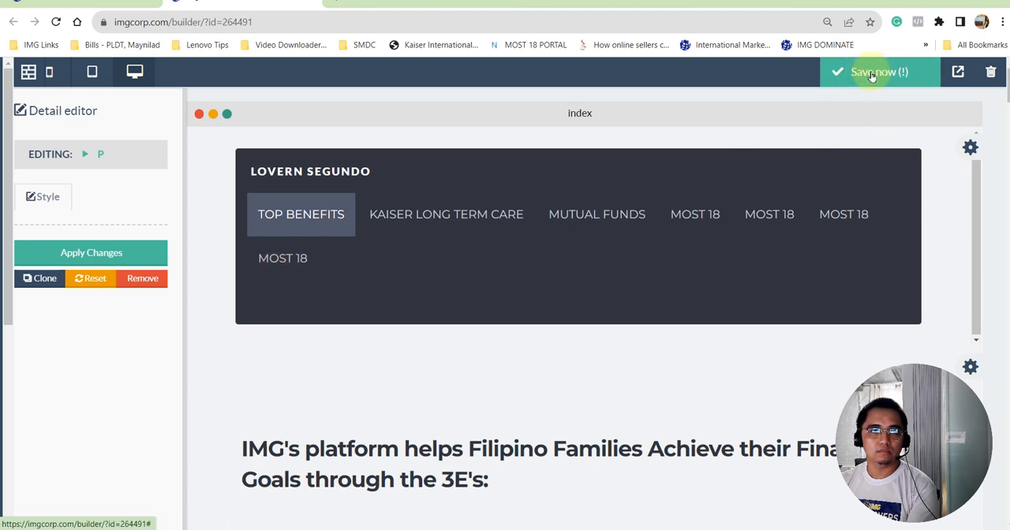
- Save the page and publish the site
click(872, 75)
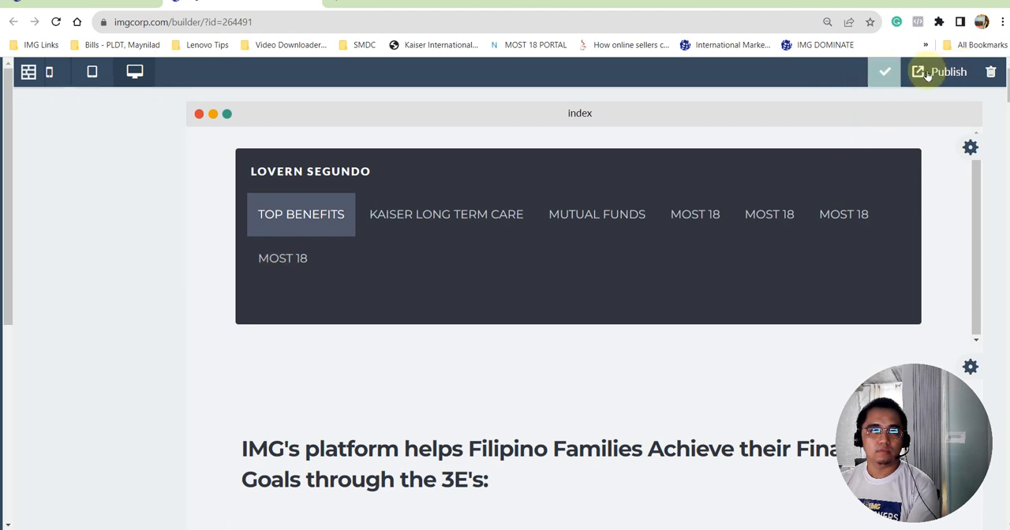
click(919, 72)
click(673, 254)
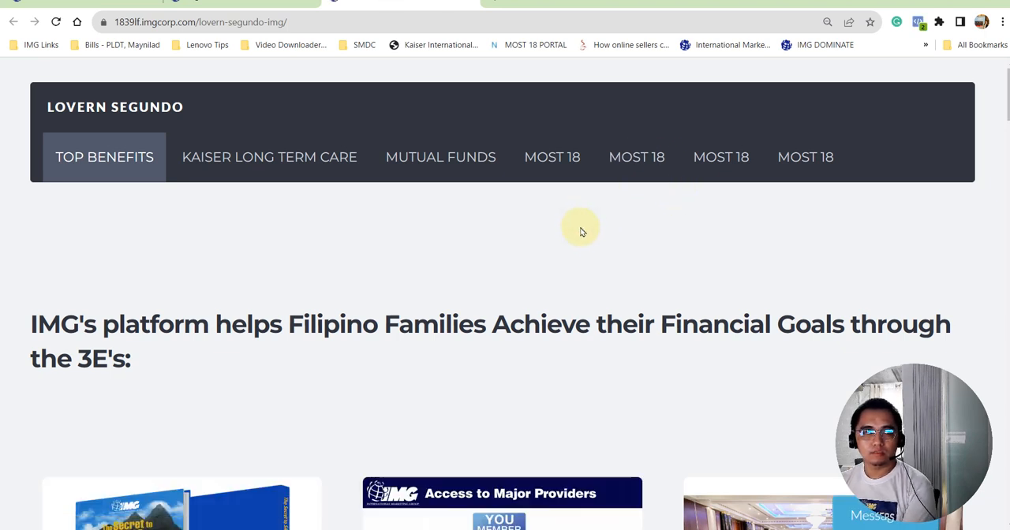
- Load IMG DOMINATE in a fresh browser tab and reopen the Cashflow-template funnel in the Page Builder
key(ctrl+shift+Tab)
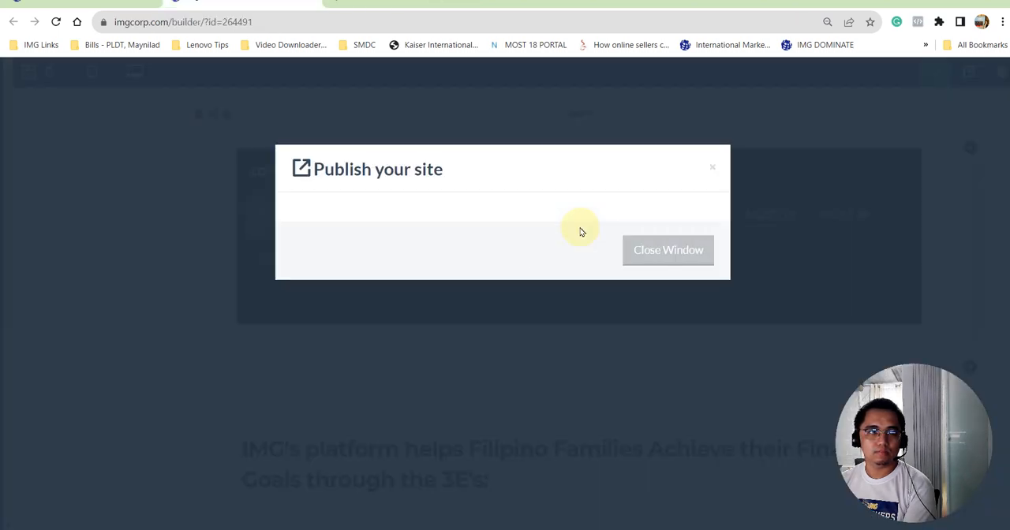
key(ctrl+shift+Tab)
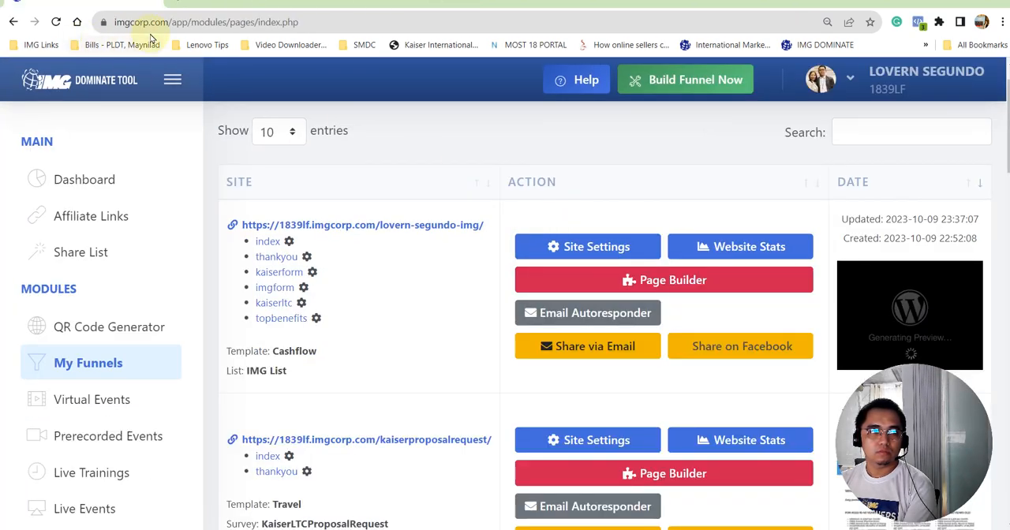
click(497, 135)
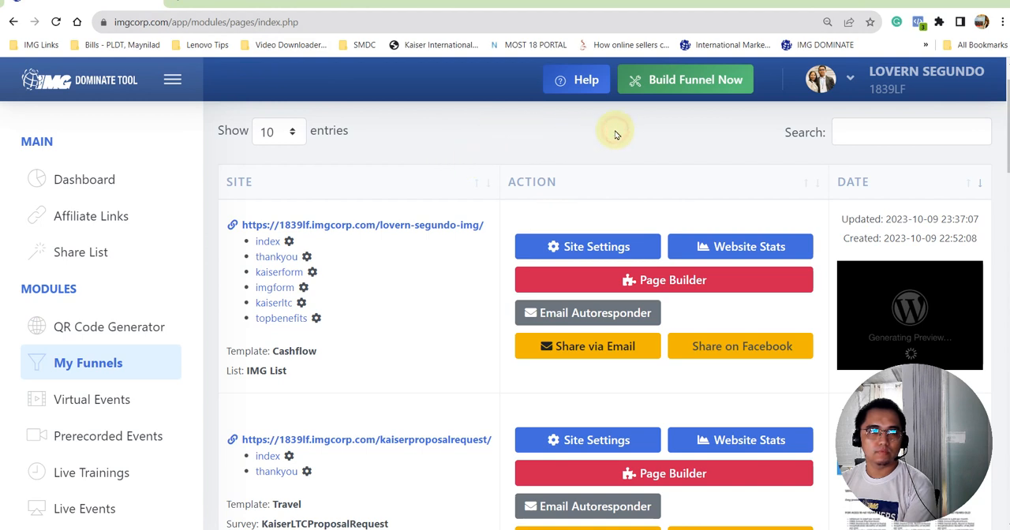
key(ctrl+t)
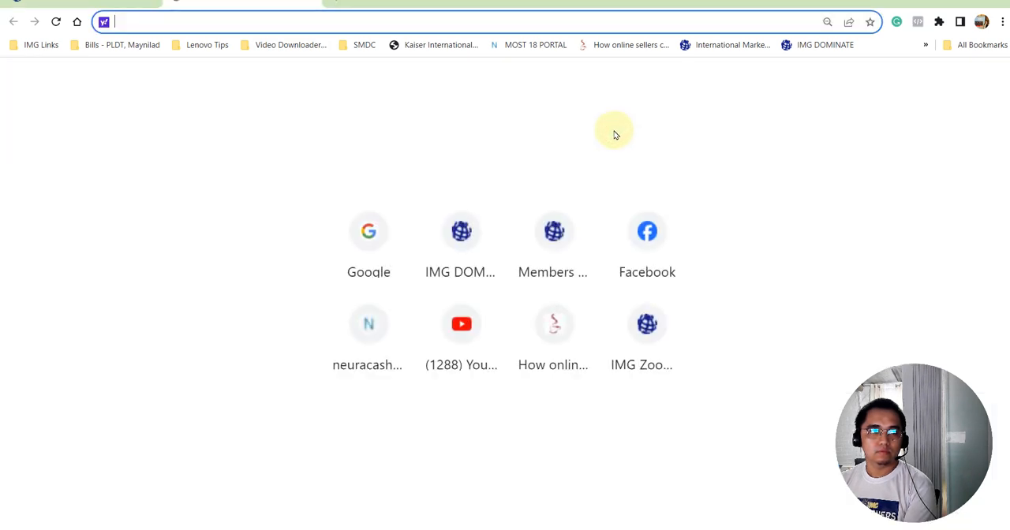
click(463, 247)
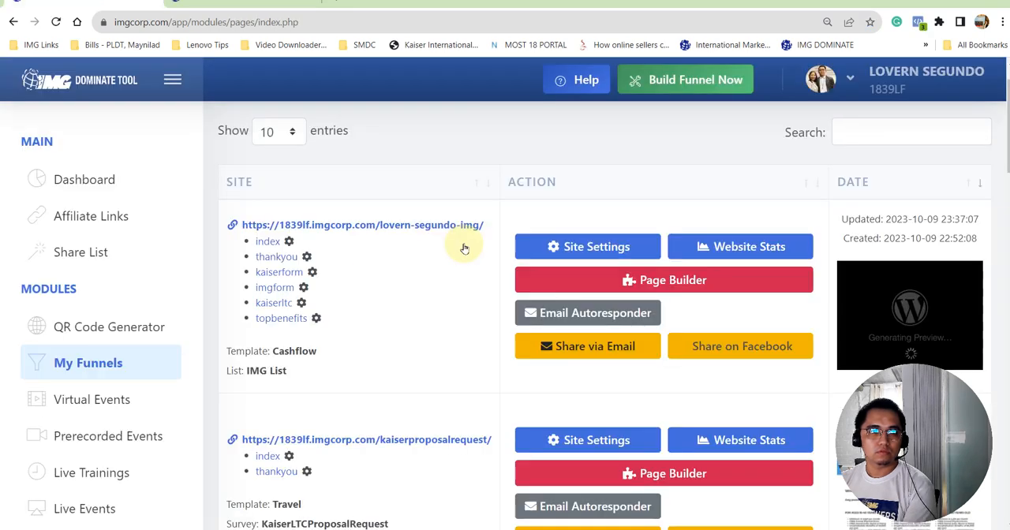
key(ctrl+w)
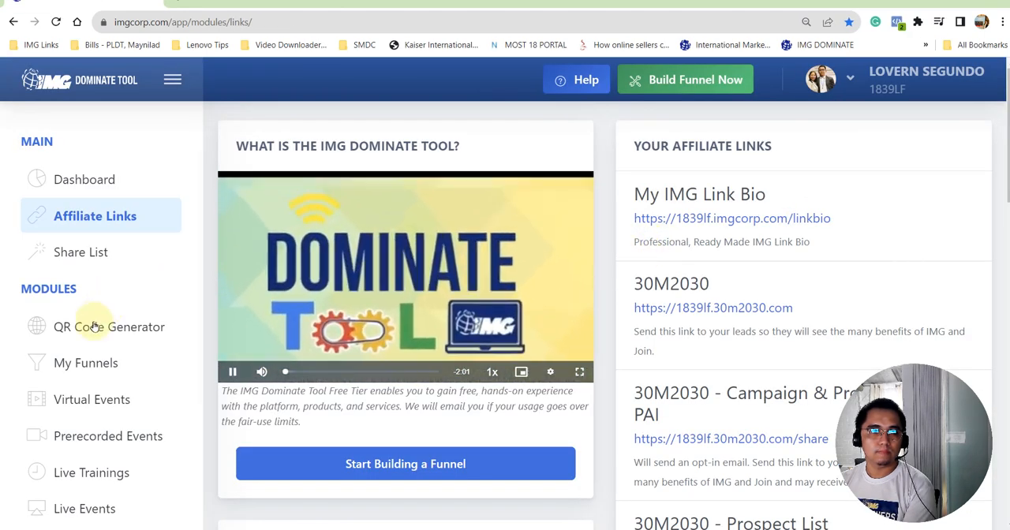
click(103, 372)
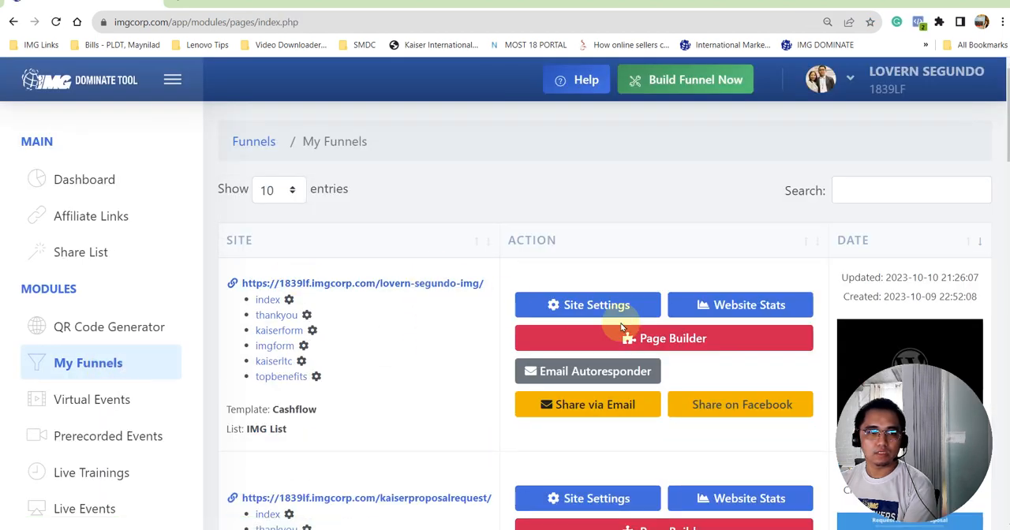
click(672, 338)
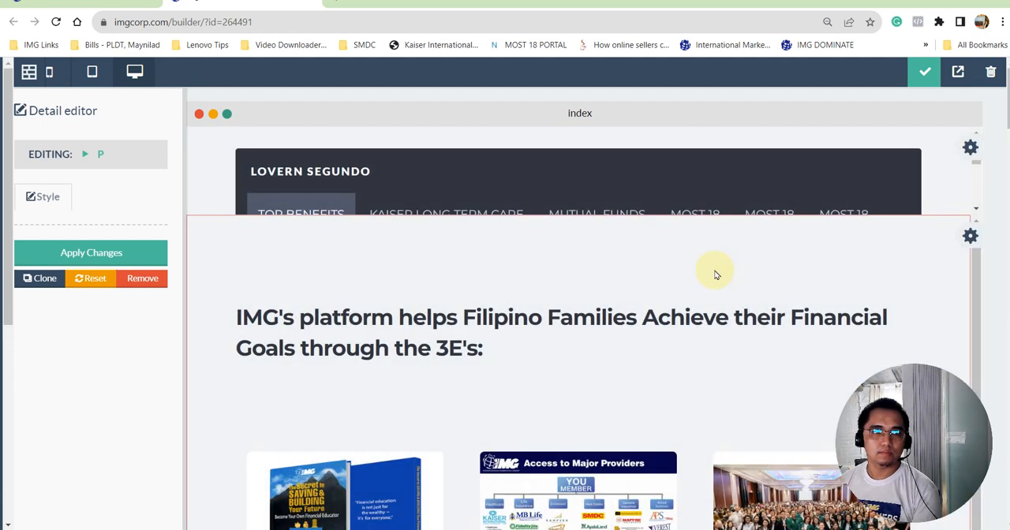
- Open the link settings of the second MOST 18 menu item and check which pages it can link to
scroll(543, 163, down, 1)
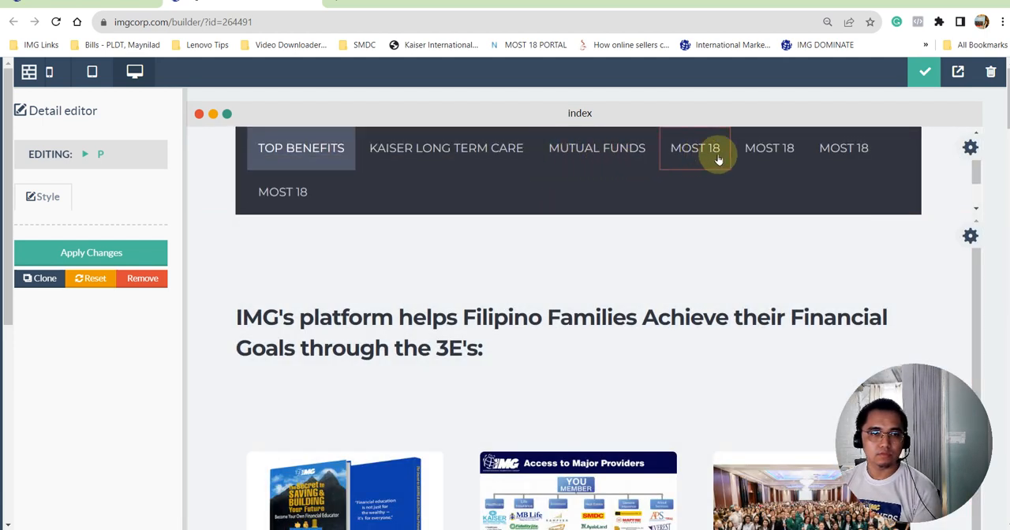
click(753, 157)
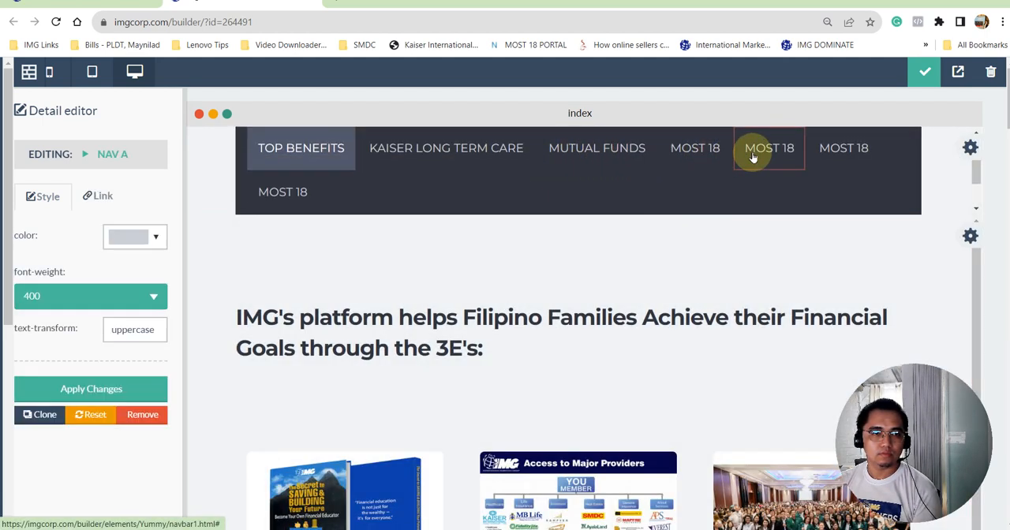
click(92, 196)
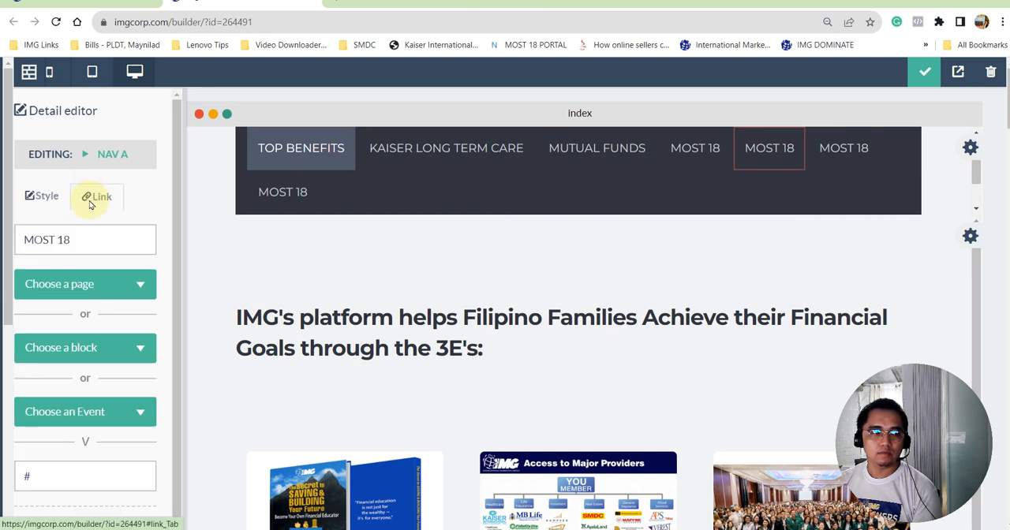
drag(45, 478, 11, 478)
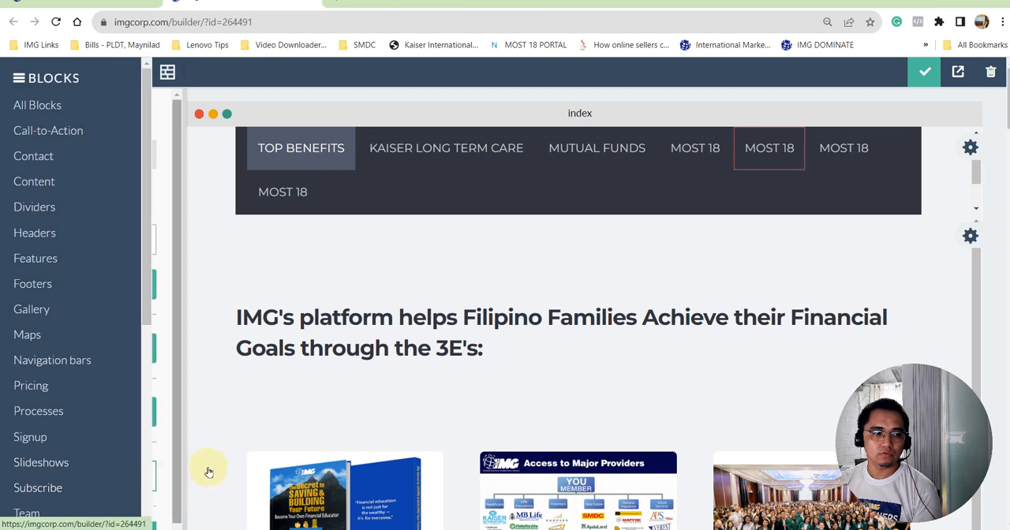
click(134, 284)
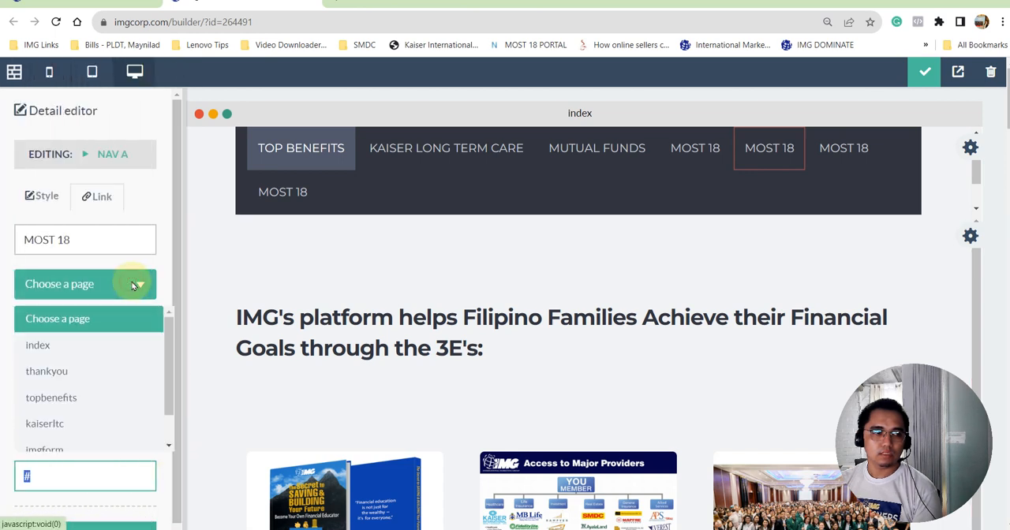
scroll(92, 355, down, 1)
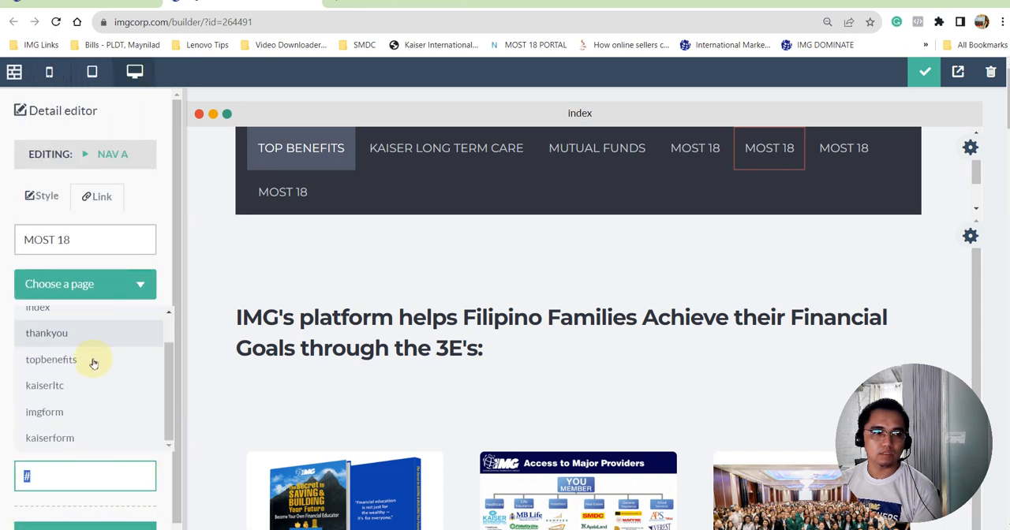
scroll(79, 347, up, 1)
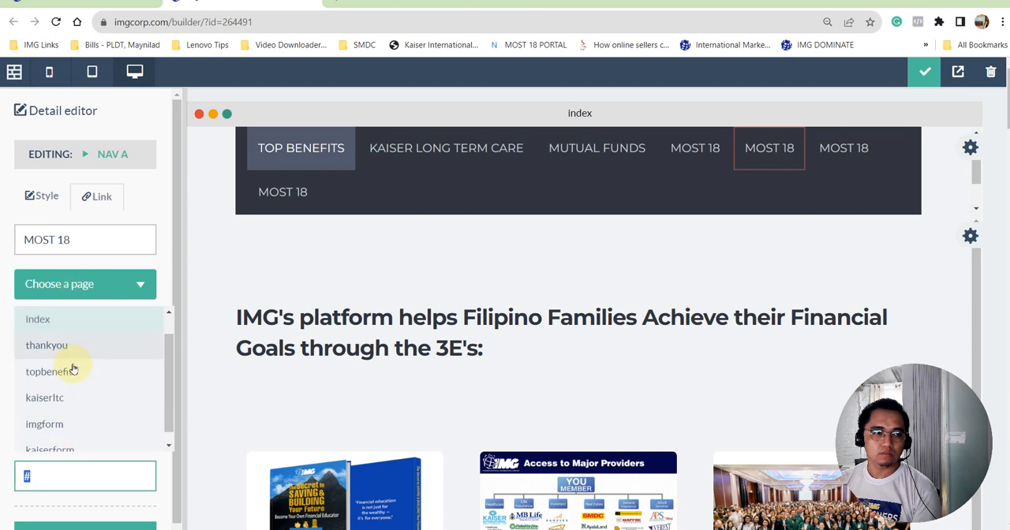
click(157, 194)
drag(56, 479, 19, 477)
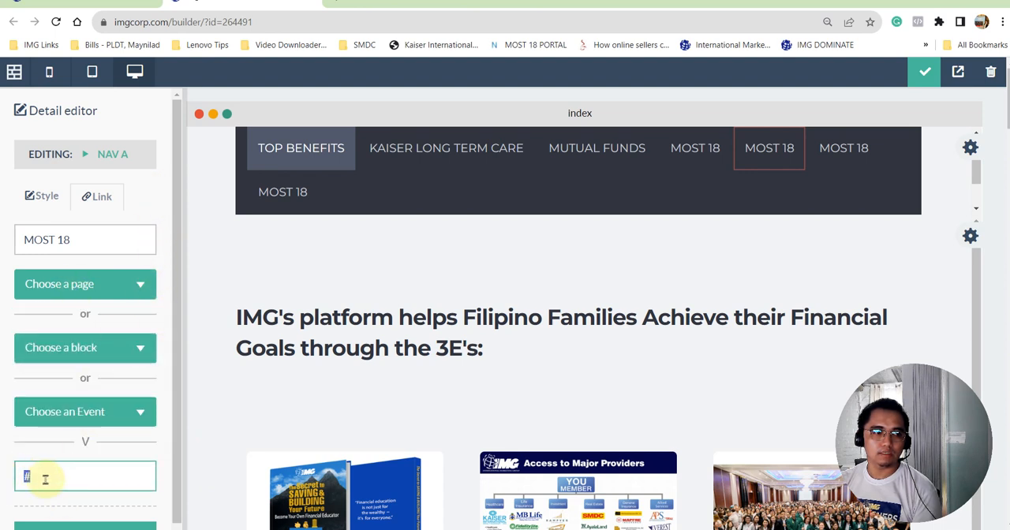
- Look through the My Funnels list for a page suitable as the MOST 18 link target
click(101, 5)
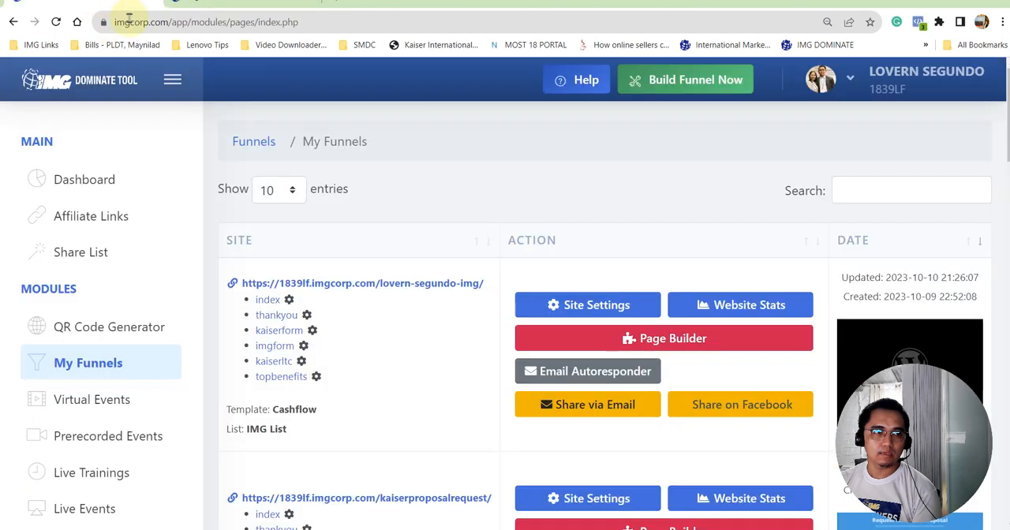
scroll(428, 223, down, 2)
scroll(428, 227, down, 7)
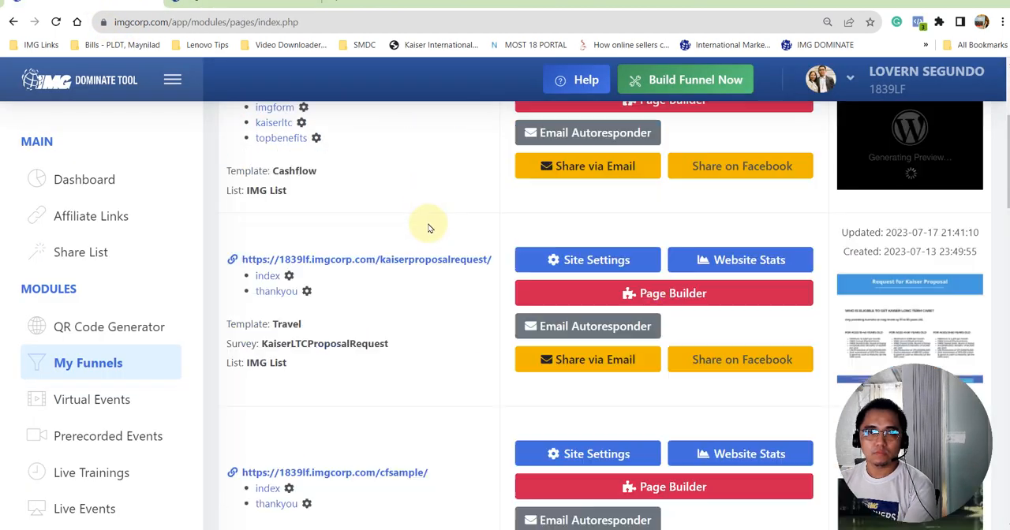
scroll(428, 227, down, 5)
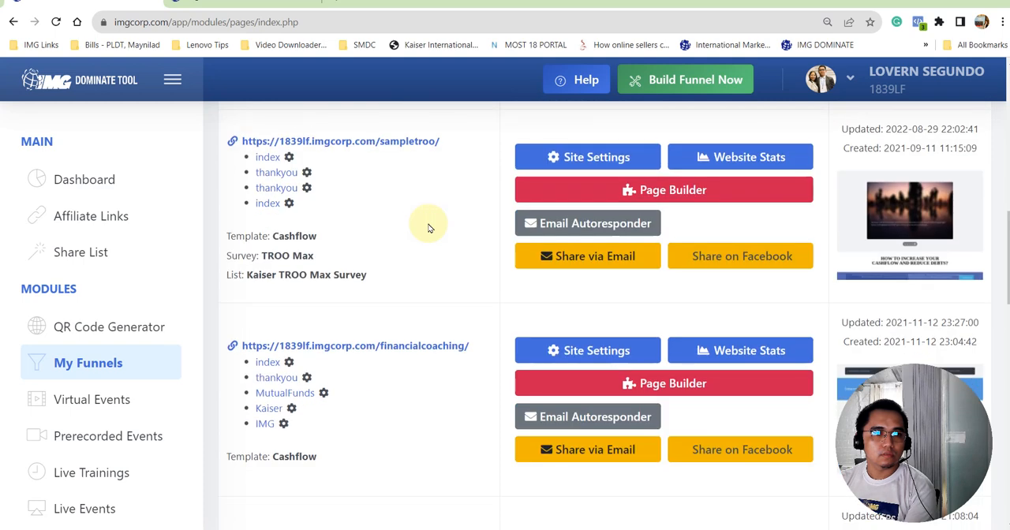
scroll(428, 228, up, 9)
scroll(429, 228, up, 2)
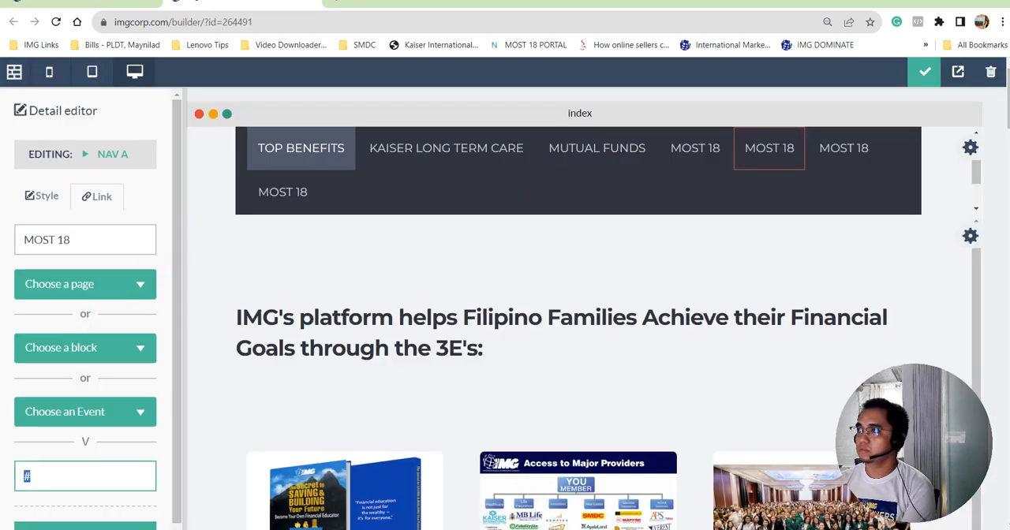
- Open the copied wealth-frontliners/mblife address in a new browser tab, check the page's content, and close the tab
key(alt+Tab)
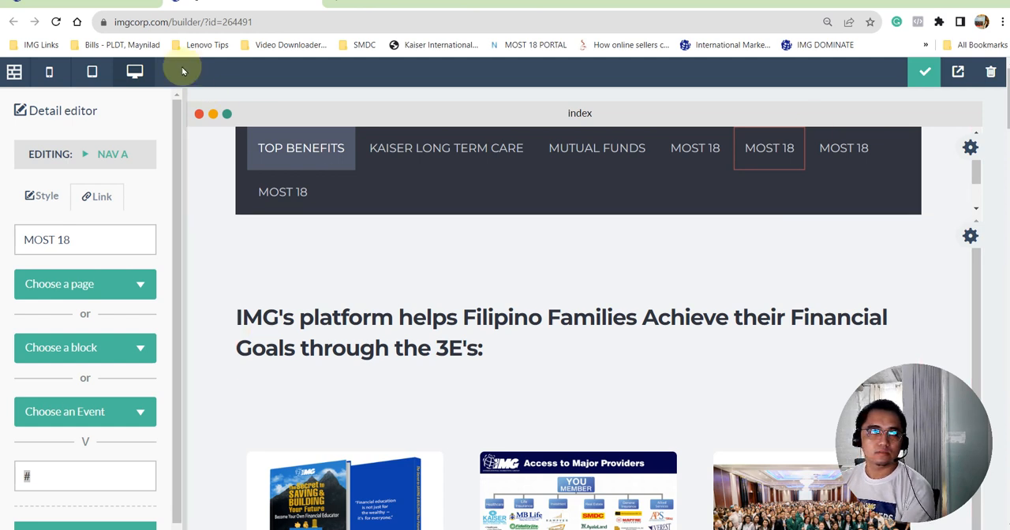
click(258, 11)
key(ctrl+t)
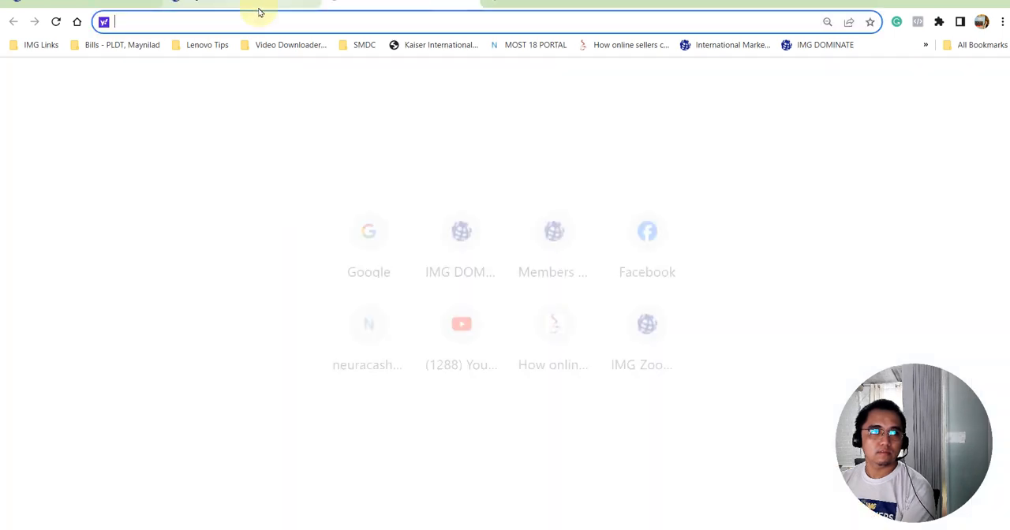
text(1838lf.imgcorp.com/wealth-frontliners/mblife)
key(Return)
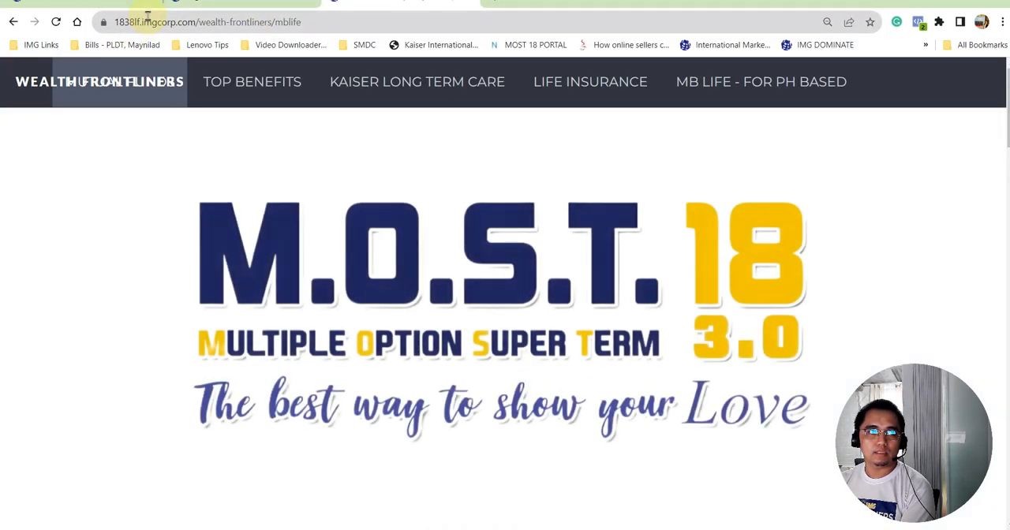
scroll(111, 244, down, 5)
scroll(106, 252, down, 15)
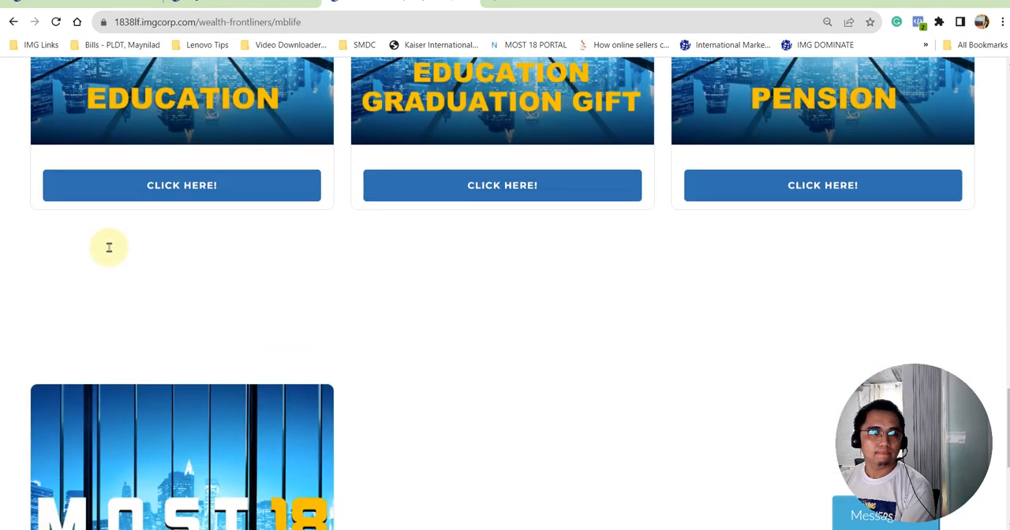
key(ctrl+w)
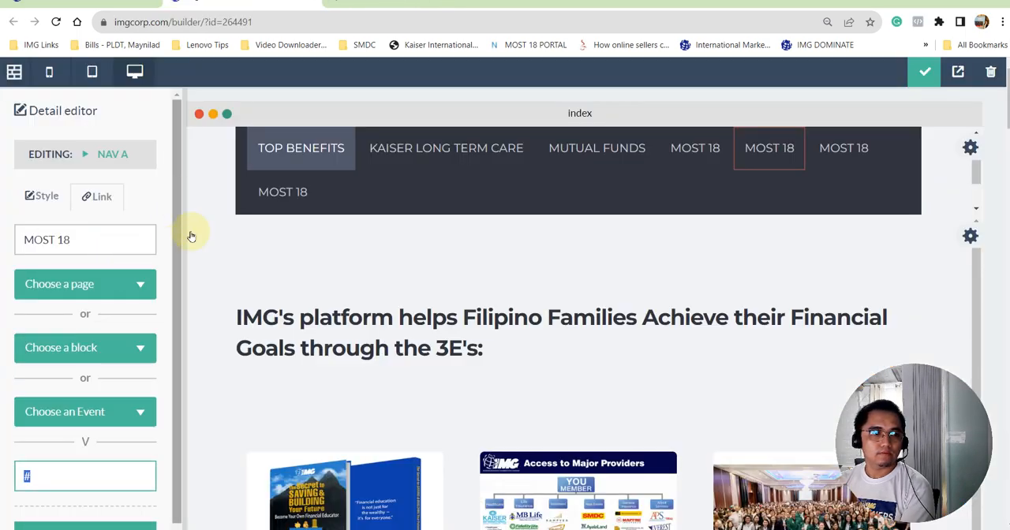
- Link the first MOST 18 menu item to the copied wealth-frontliners/mblife address and apply the change
click(701, 168)
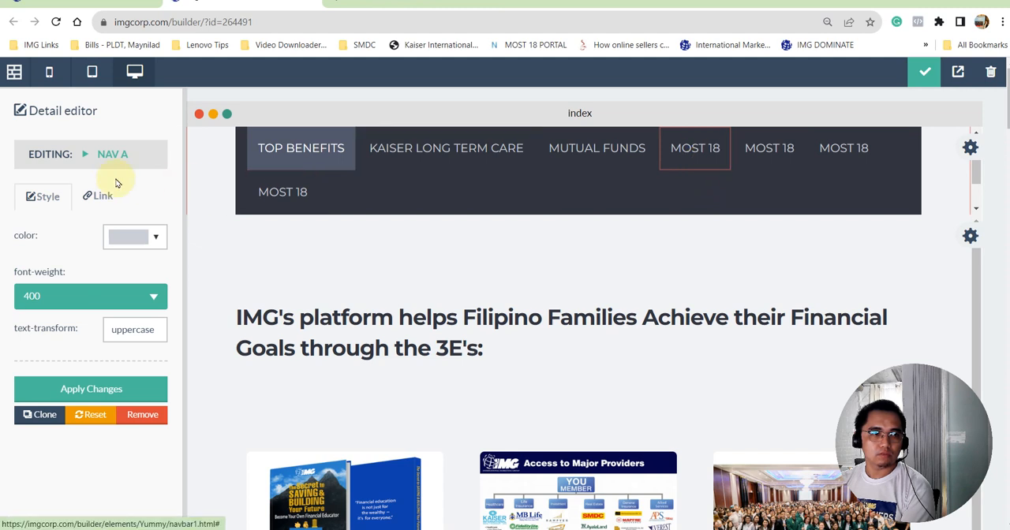
click(100, 197)
double_click(55, 472)
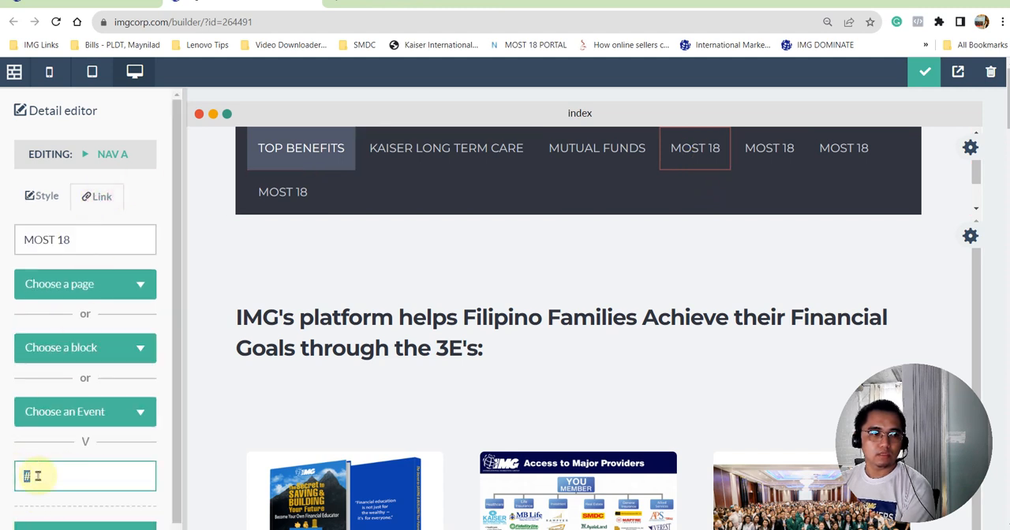
drag(26, 476, 54, 474)
key(ctrl+v)
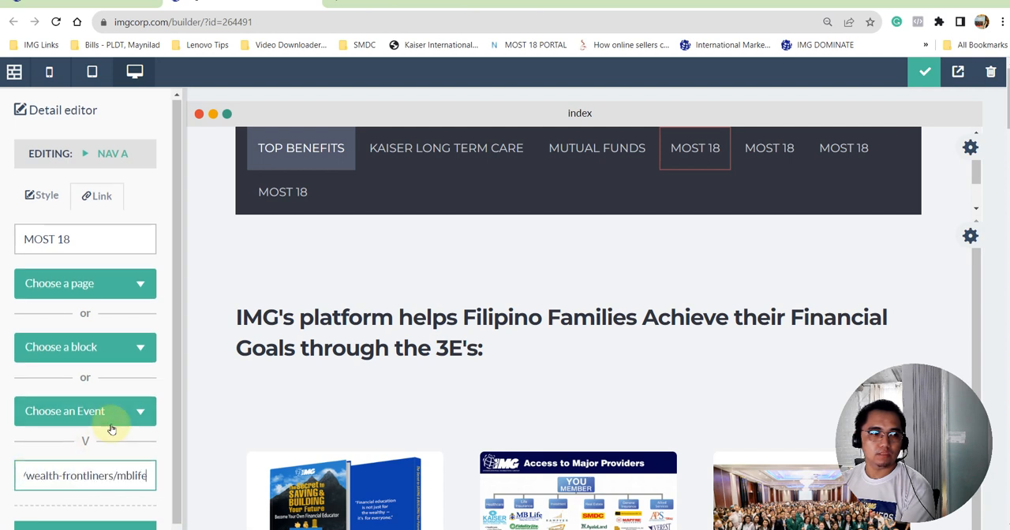
scroll(79, 482, down, 1)
click(96, 503)
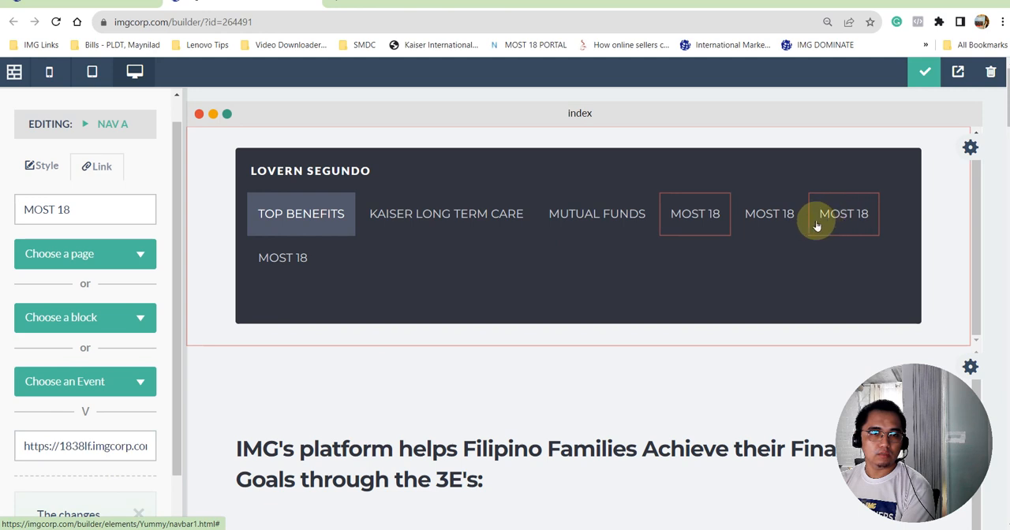
- Rename the second MOST 18 menu item as "img enrollment" and apply the change
click(781, 214)
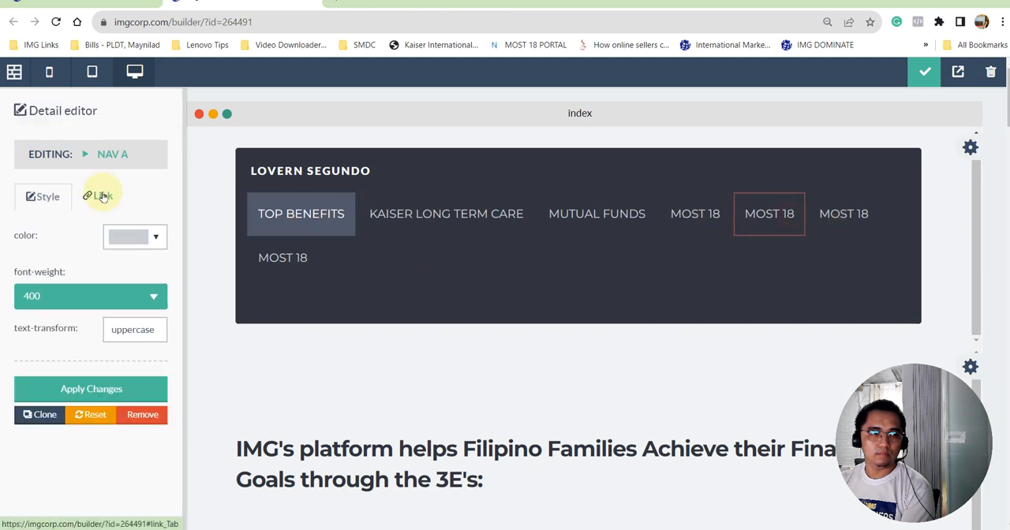
click(99, 195)
click(93, 245)
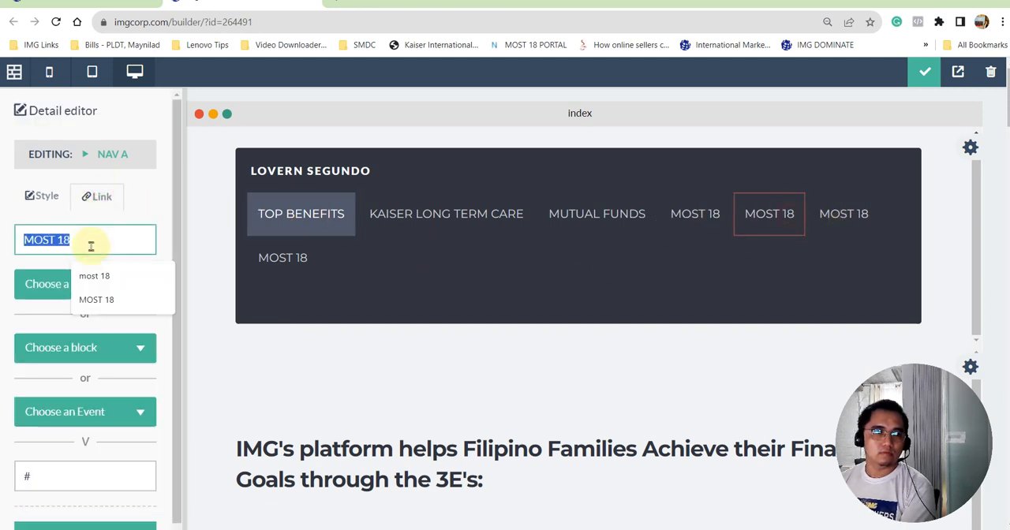
text(img enrollment)
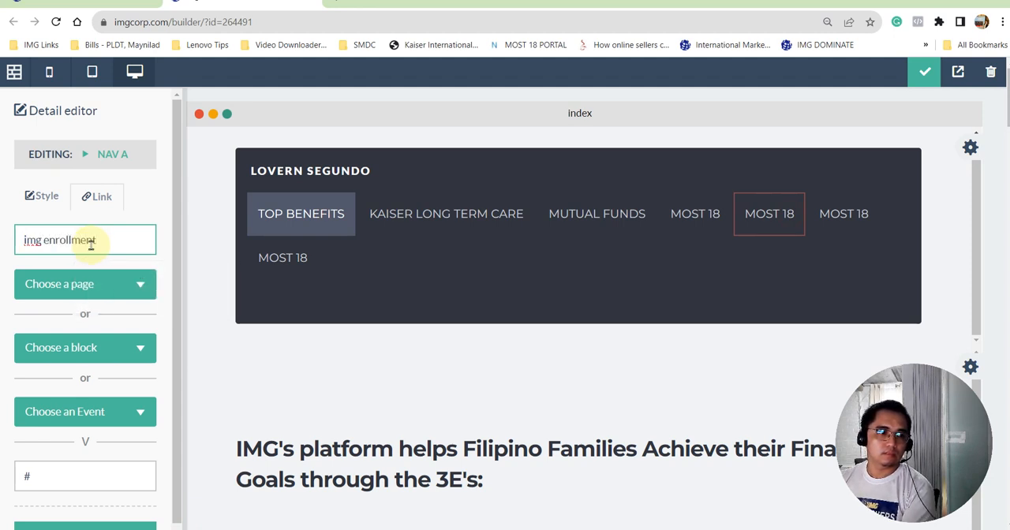
scroll(76, 428, down, 1)
click(90, 504)
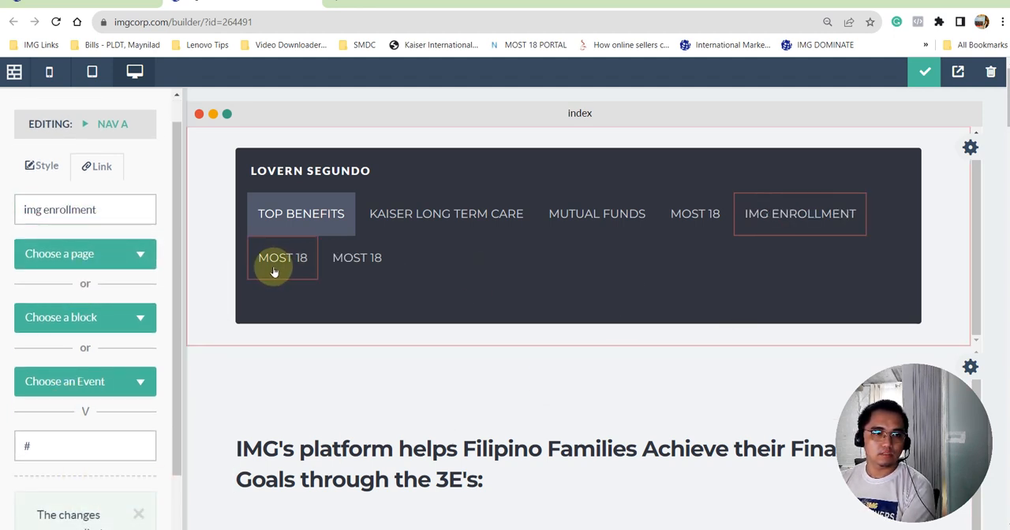
- Rename the MOST 18 menu item following IMG ENROLLMENT as "kaiser enrollment" and apply the change
click(274, 265)
click(105, 197)
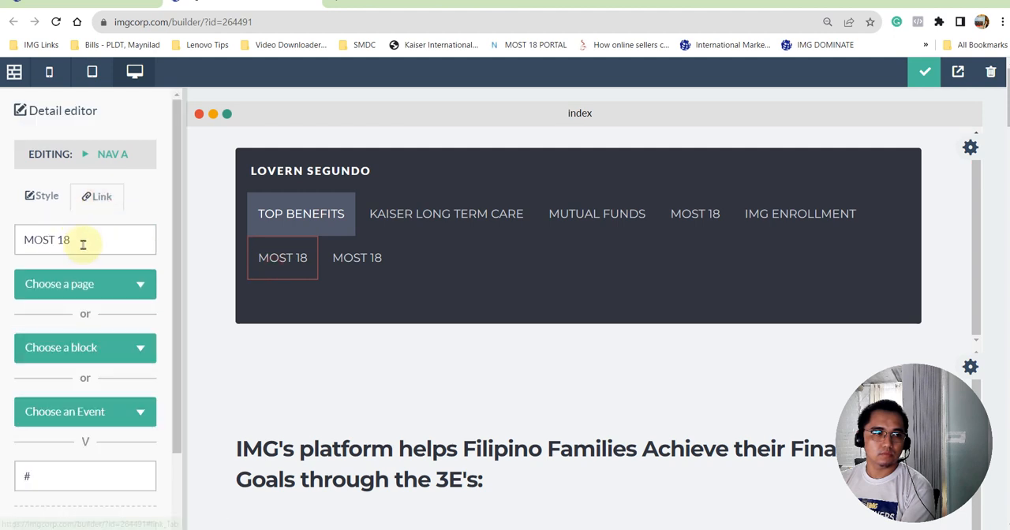
drag(84, 245, 14, 249)
text(kaiser enrollment)
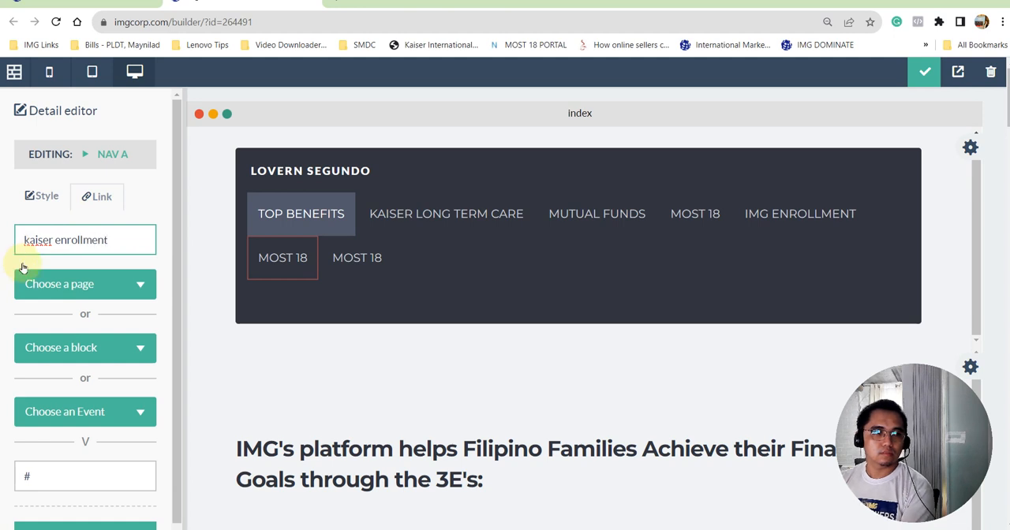
scroll(23, 269, down, 1)
click(124, 500)
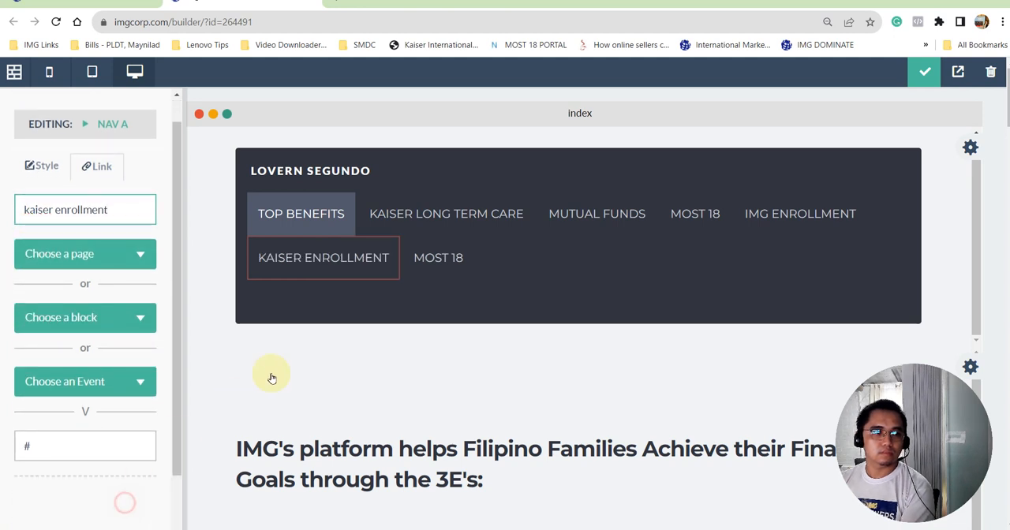
- Rename the last MOST 18 menu item in the navigation bar as "contact me" and apply the change
click(438, 260)
click(99, 195)
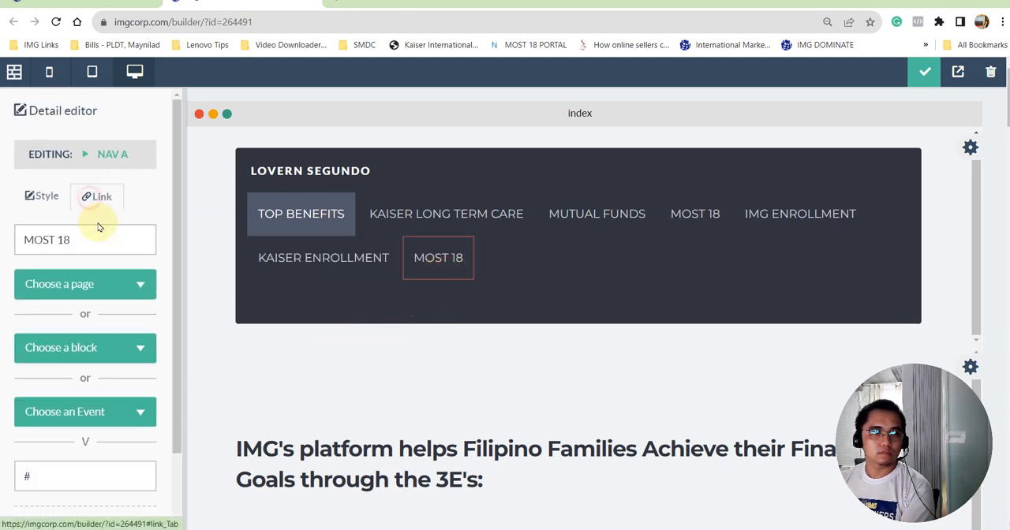
triple_click(105, 237)
text(contac)
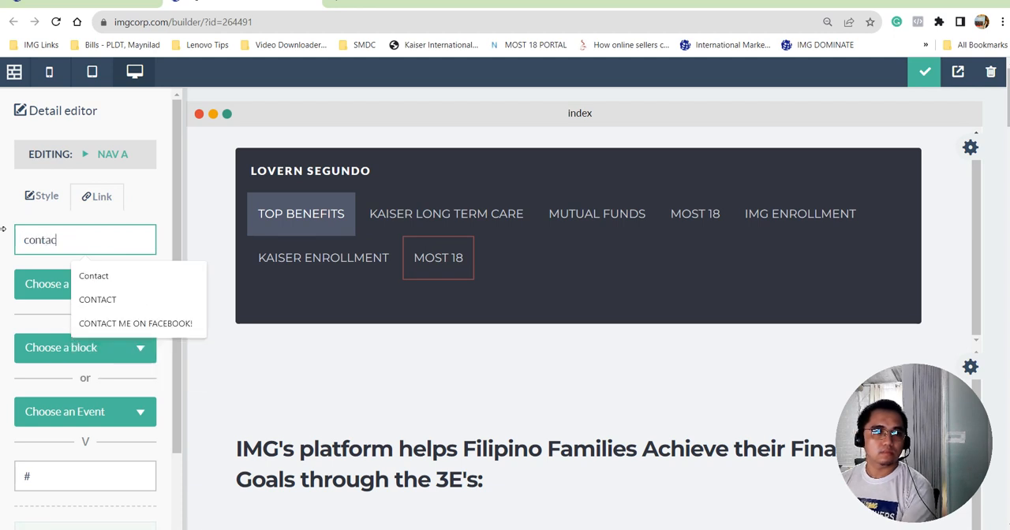
text(t me)
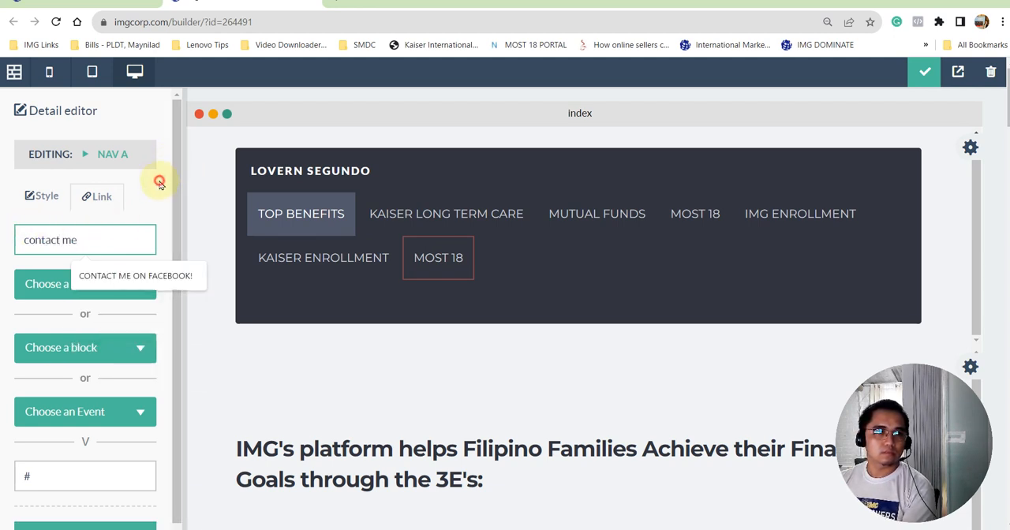
scroll(79, 473, down, 1)
click(68, 505)
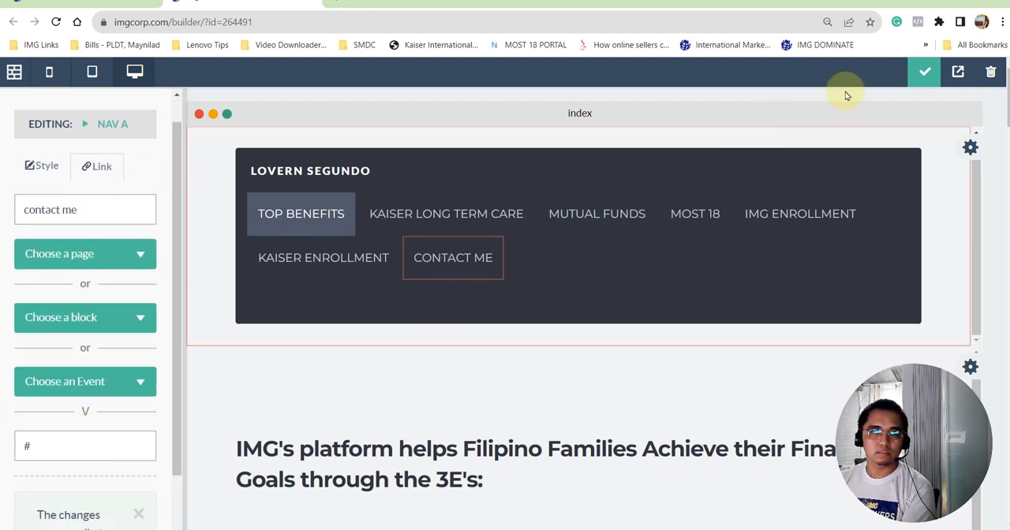
- Save the edited navigation menu and publish the site
click(930, 74)
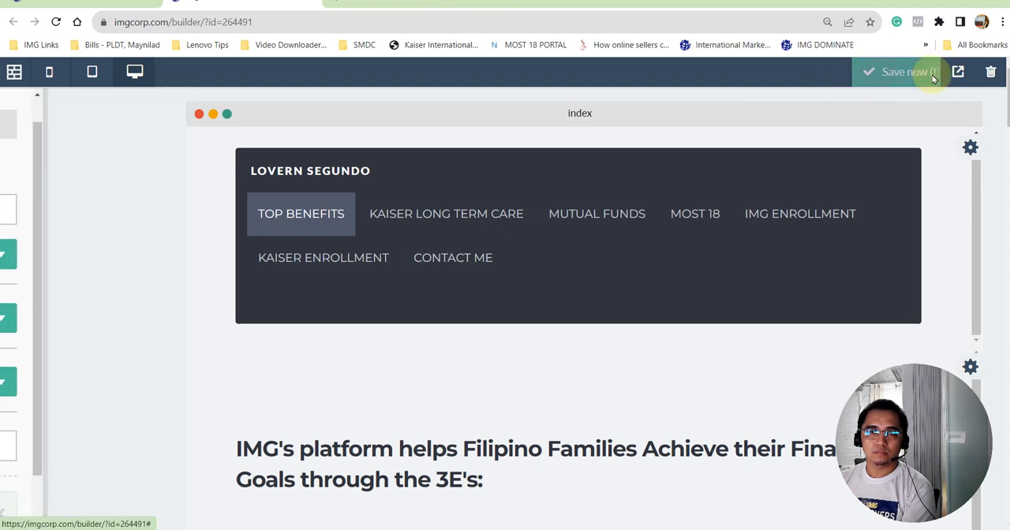
click(909, 75)
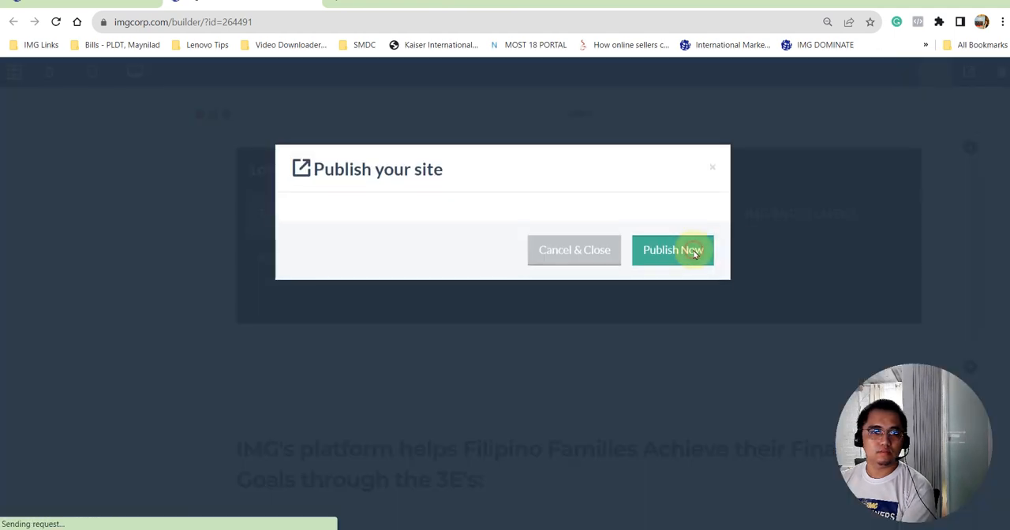
click(694, 252)
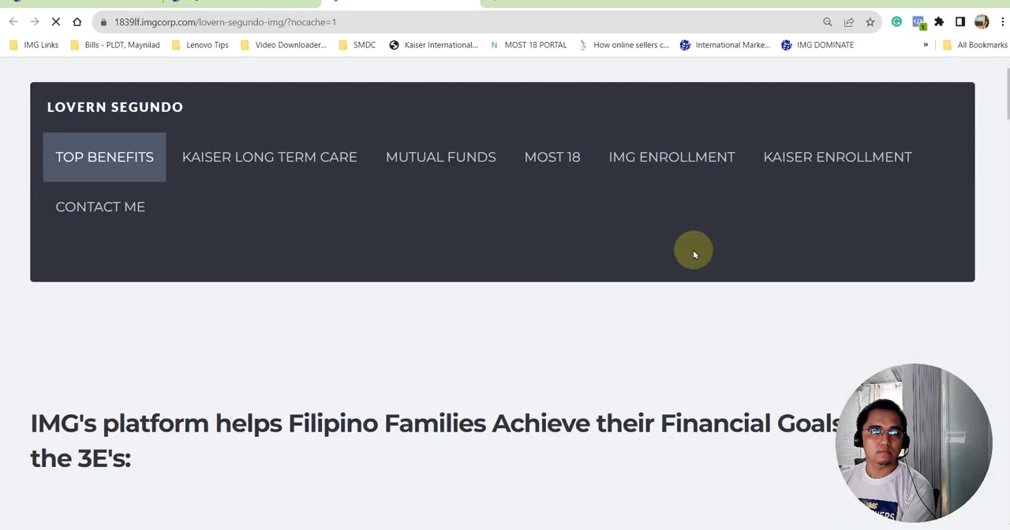
- Test the MOST 18 menu link on the published site and look through the page it leads to
click(552, 161)
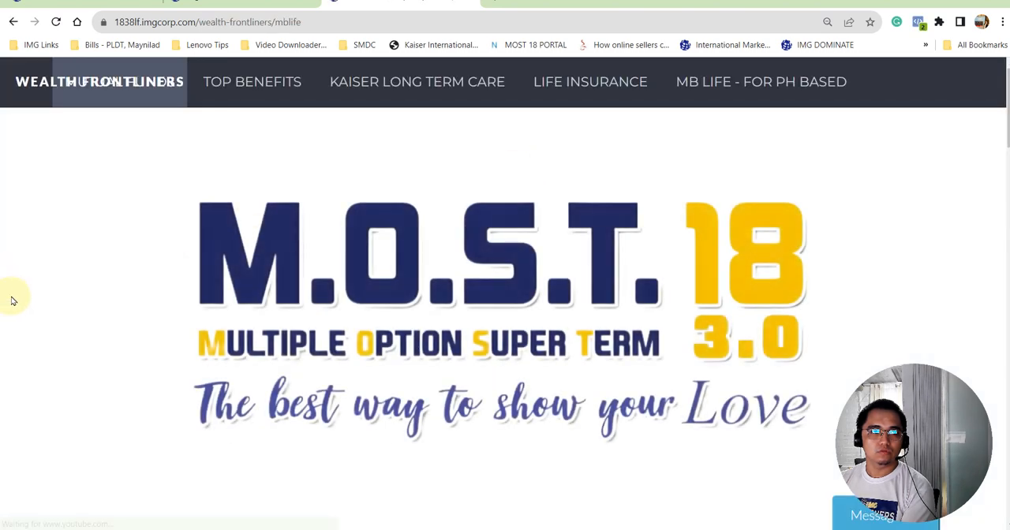
key(ctrl+minus)
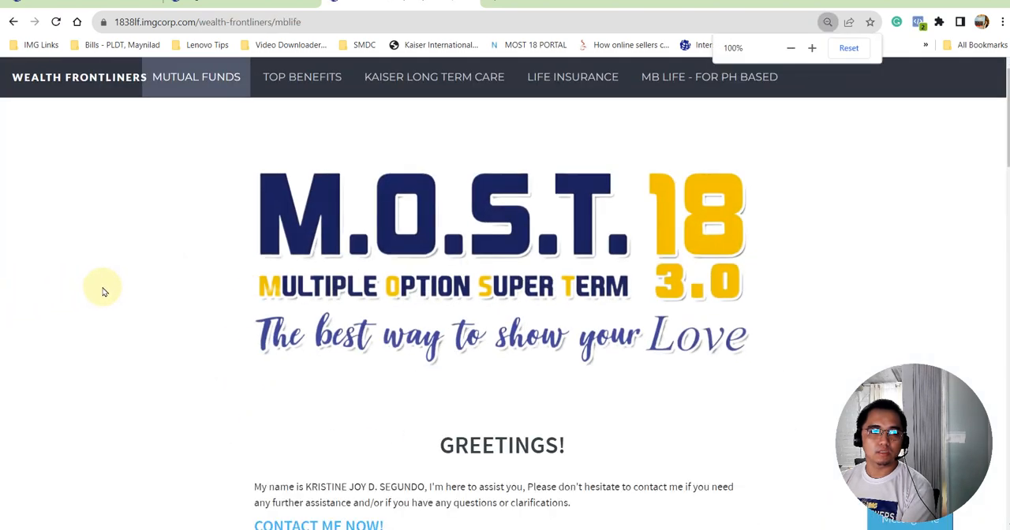
scroll(103, 292, down, 1)
scroll(102, 292, down, 9)
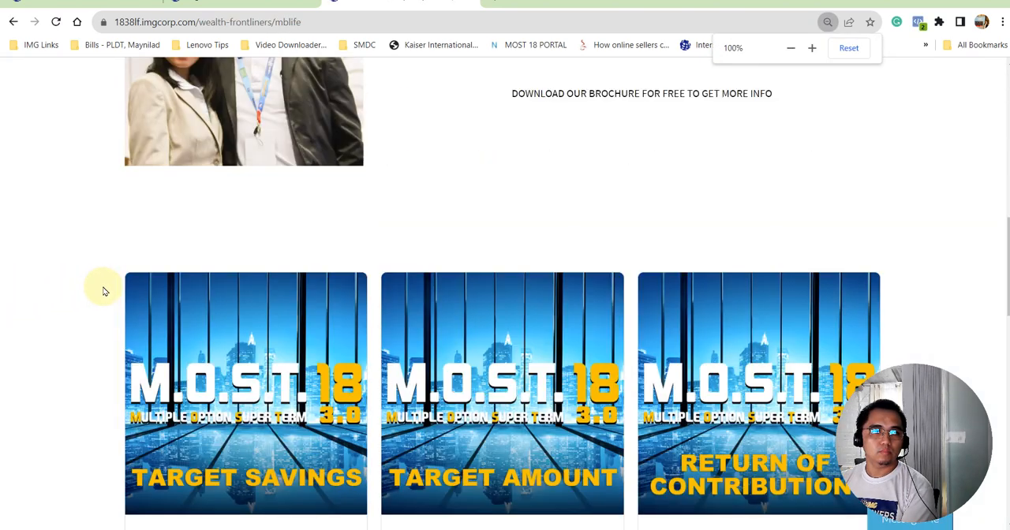
scroll(103, 292, up, 10)
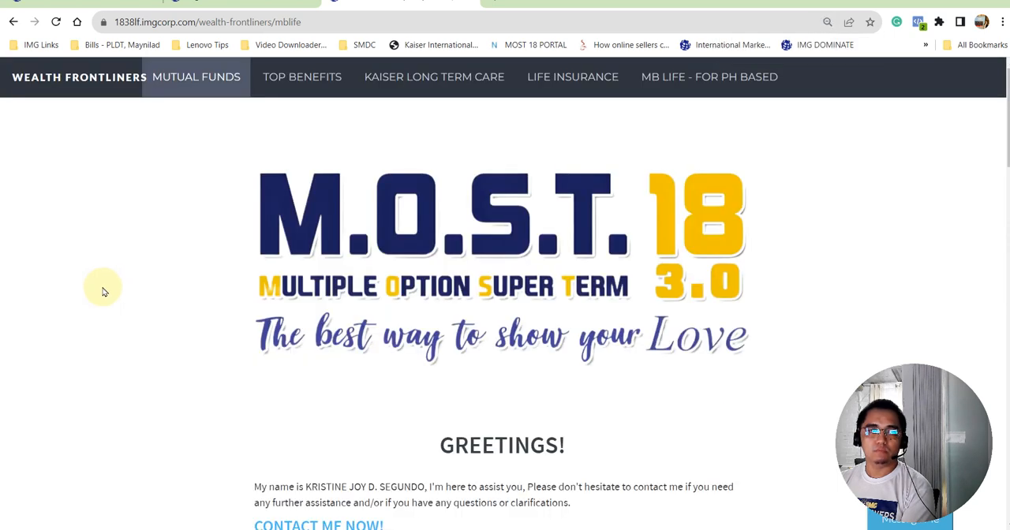
- Return to the page builder, close the publish dialog and look over the site's list of pages
click(116, 8)
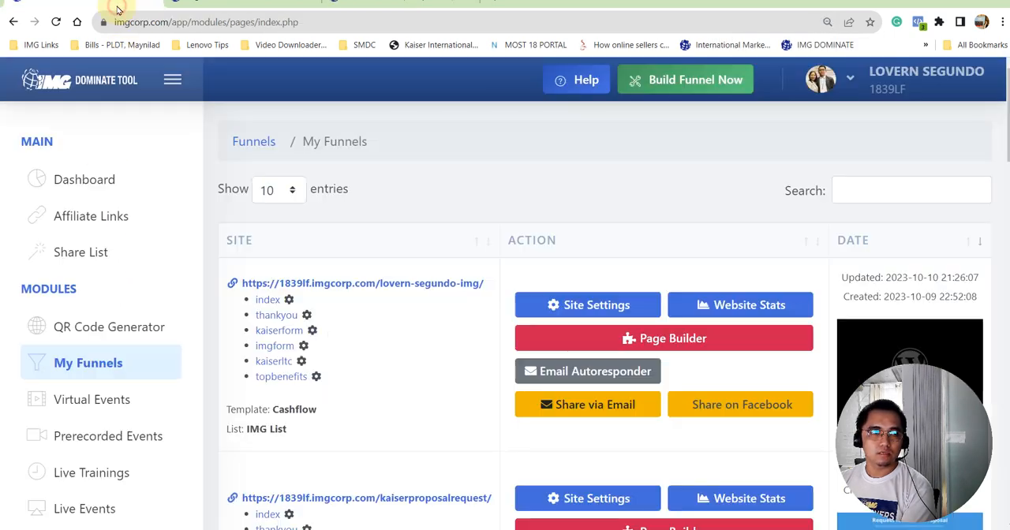
click(222, 8)
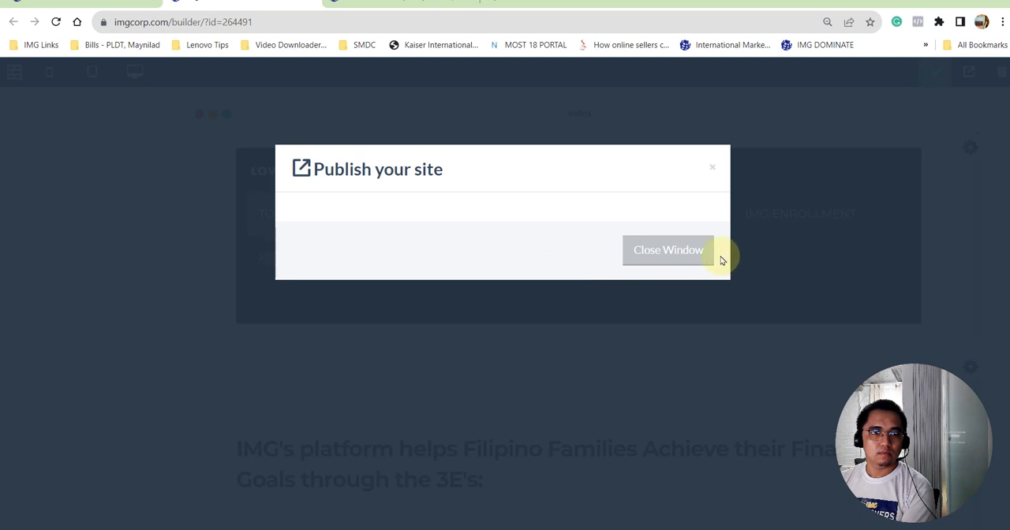
click(685, 253)
mouse_move(48, 303)
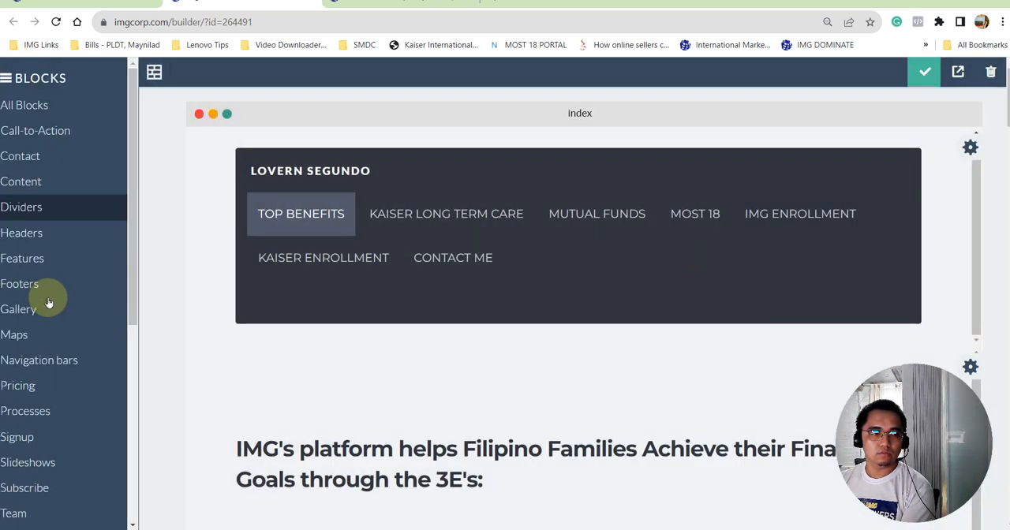
scroll(48, 315, down, 5)
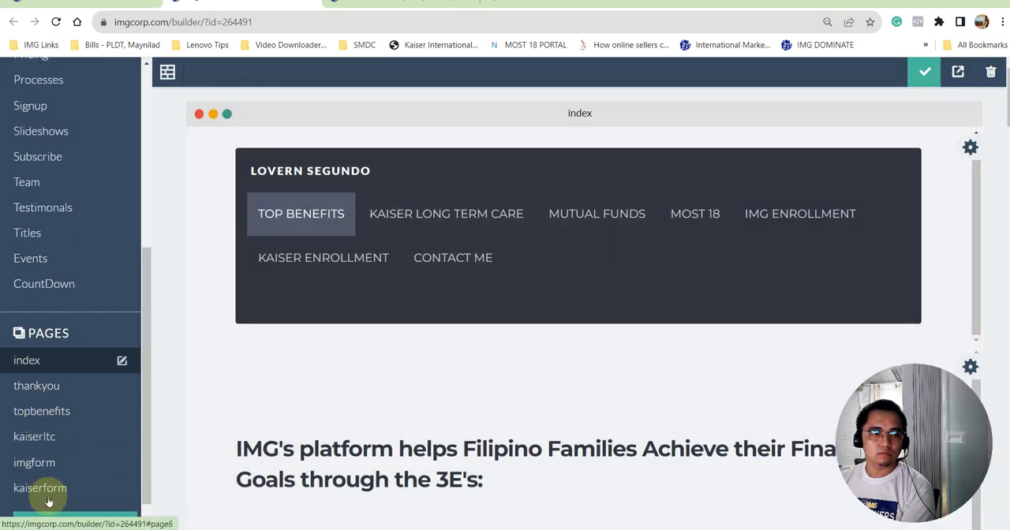
scroll(45, 408, down, 1)
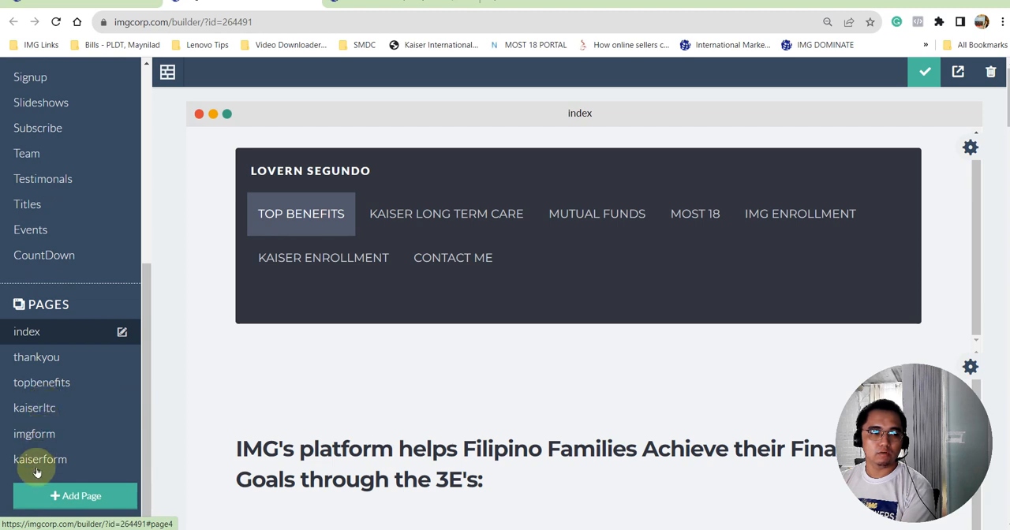